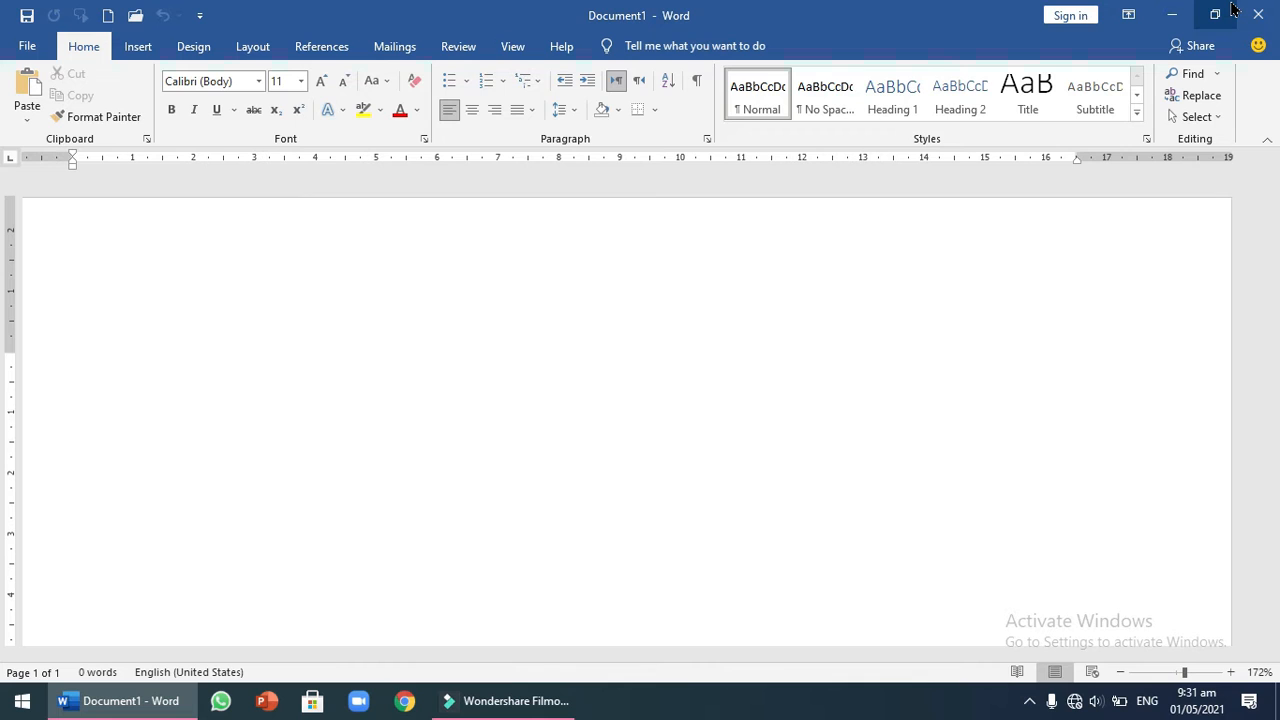
# Step: Insert a table with four columns and four rows, and fill its header row with S#, Roll No, Name and Class
pyautogui.click(147, 44)
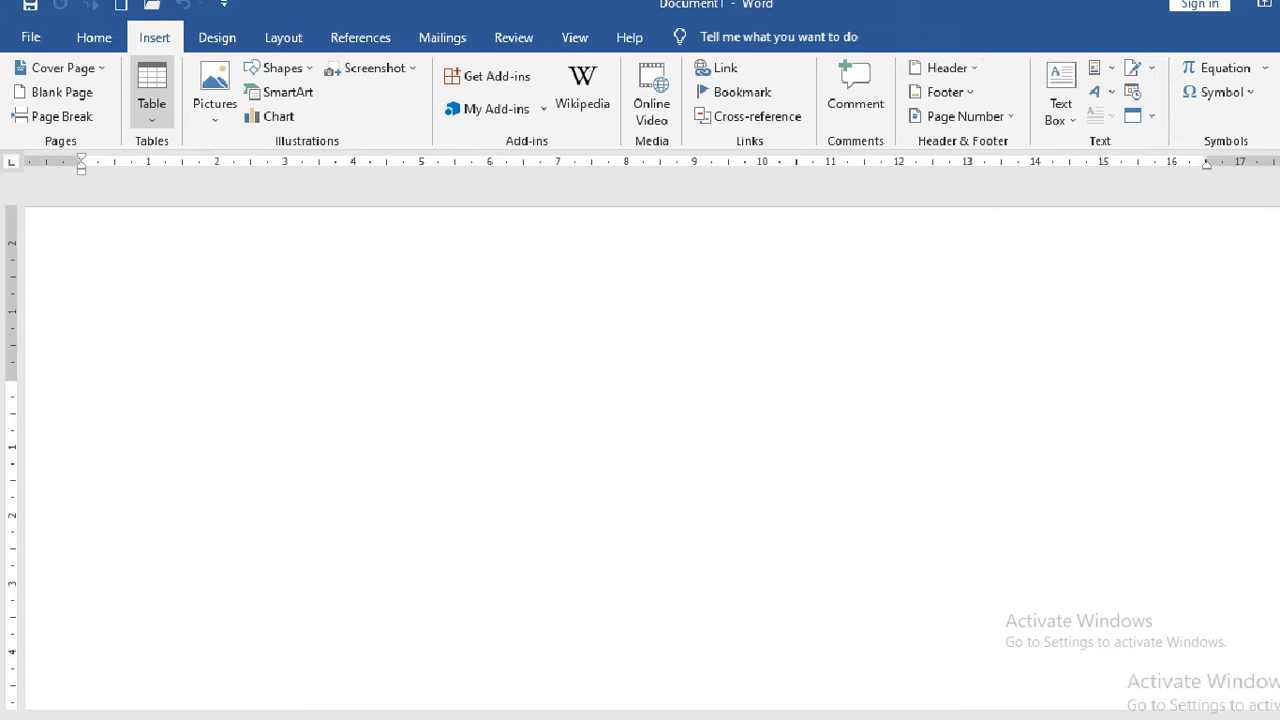
pyautogui.click(136, 105)
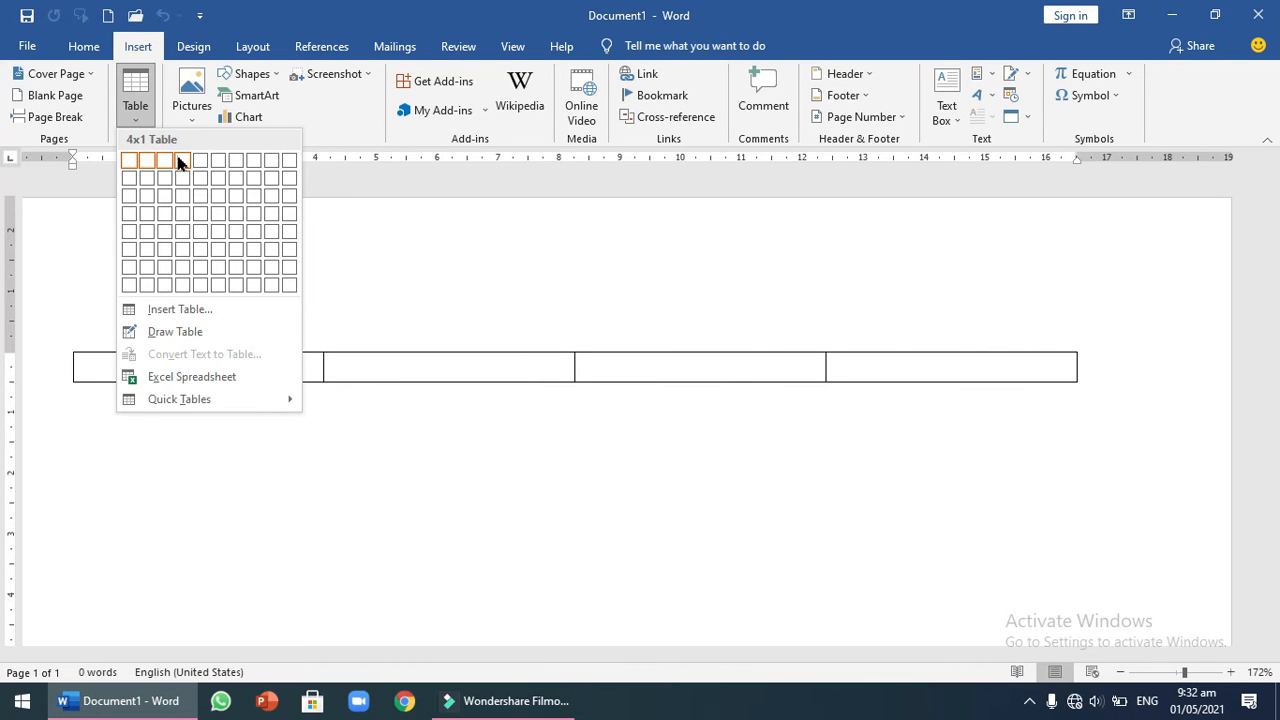
pyautogui.click(183, 215)
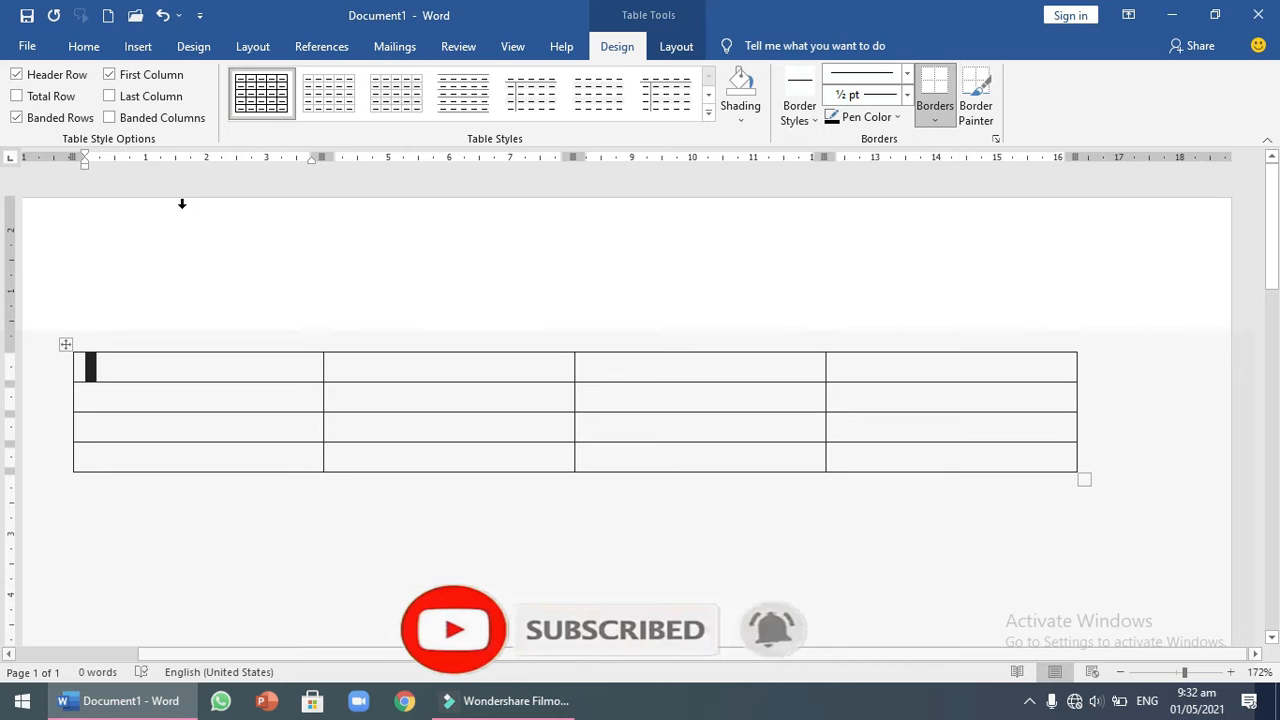
pyautogui.write('S#')
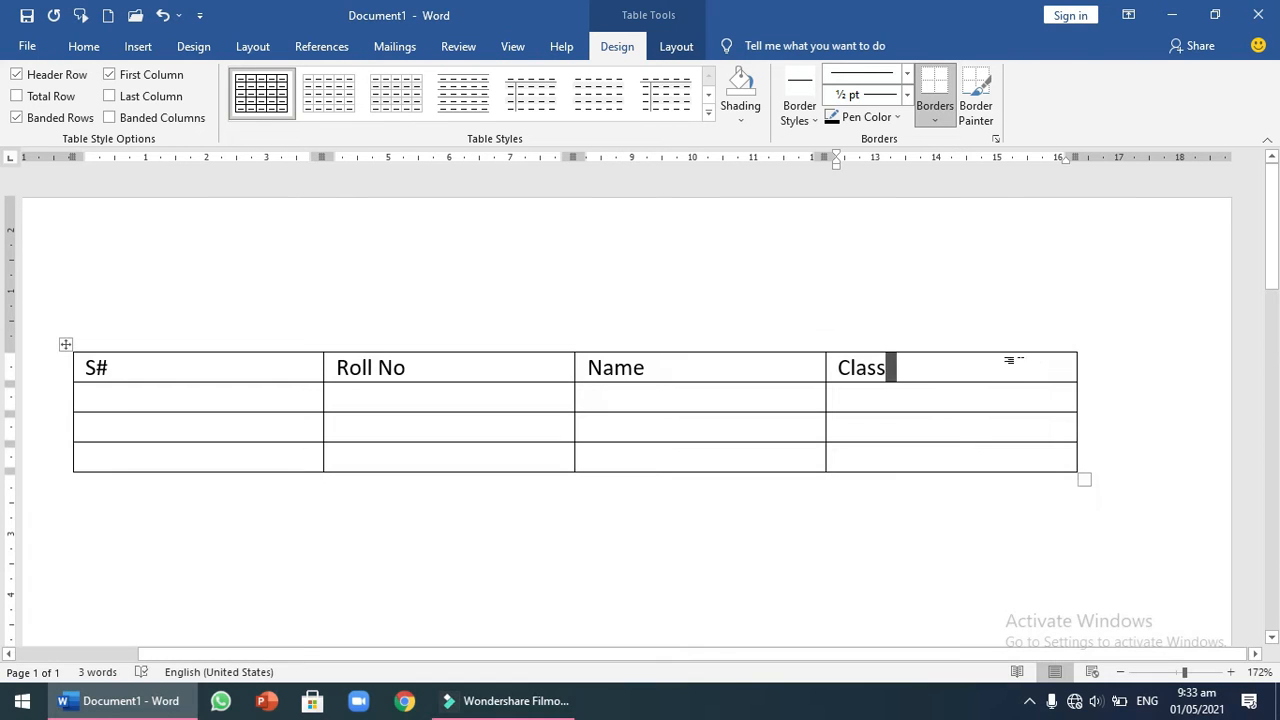
# Step: Add three empty columns to the table after the Class column
pyautogui.moveTo(1075, 352)
pyautogui.click(1078, 345)
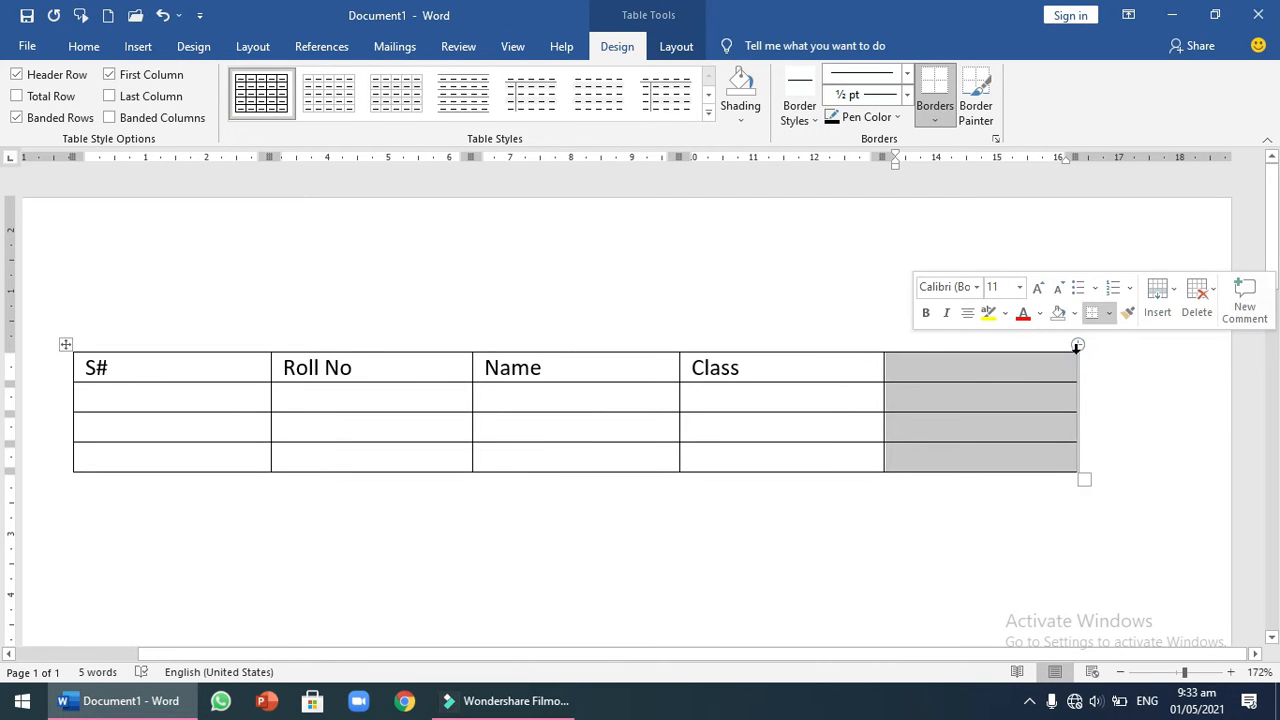
pyautogui.click(1078, 347)
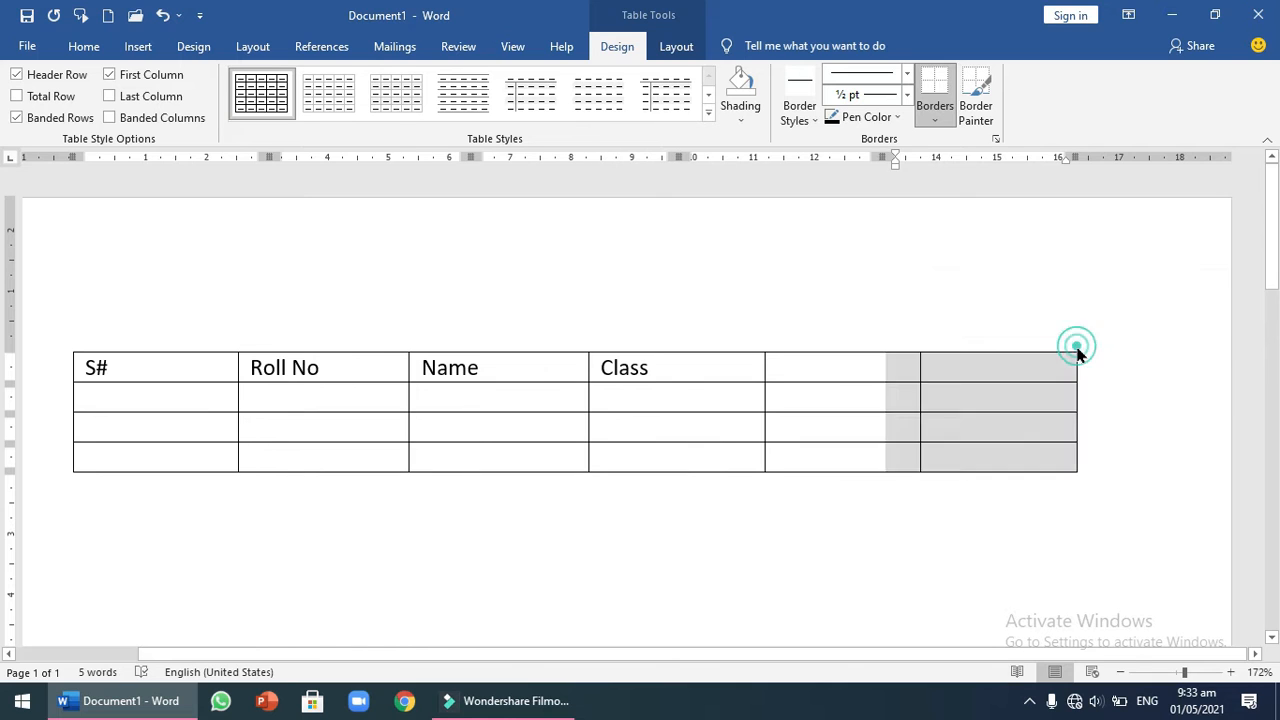
pyautogui.click(1078, 347)
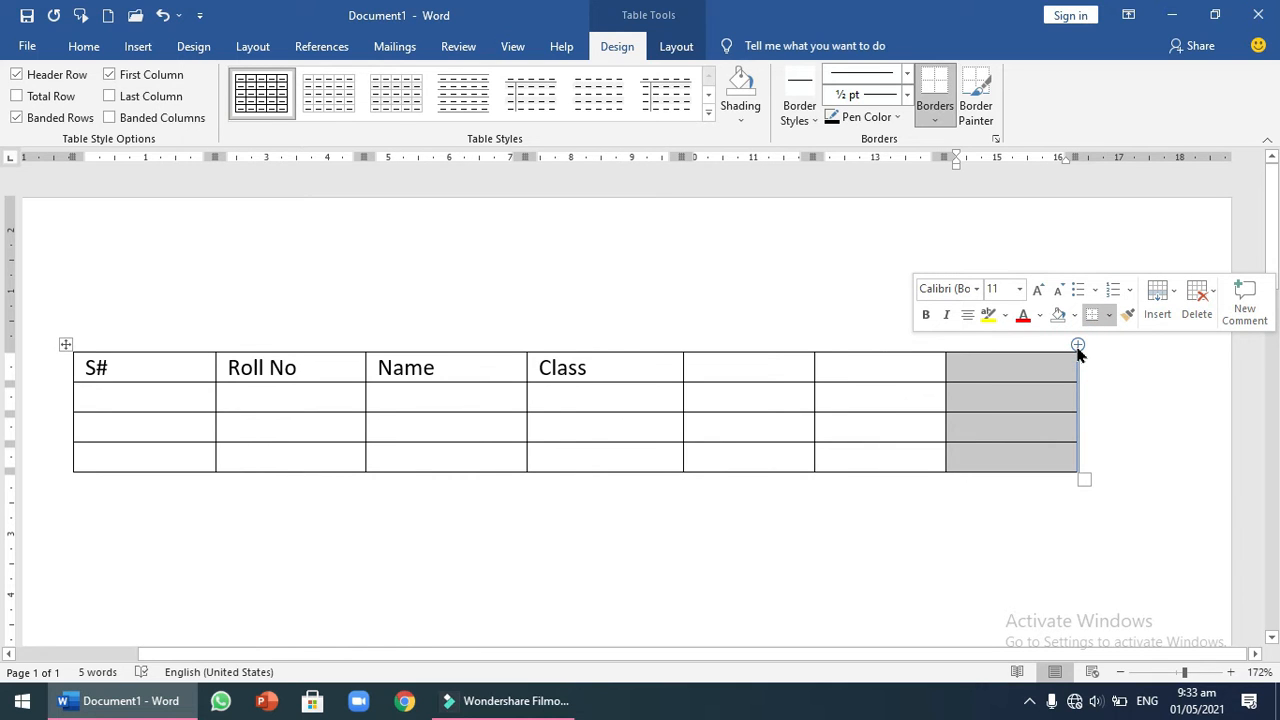
# Step: Label the three empty header cells M.Phy, M.Computer and M.Maths, capitalizing the second M in M.Maths
pyautogui.click(758, 366)
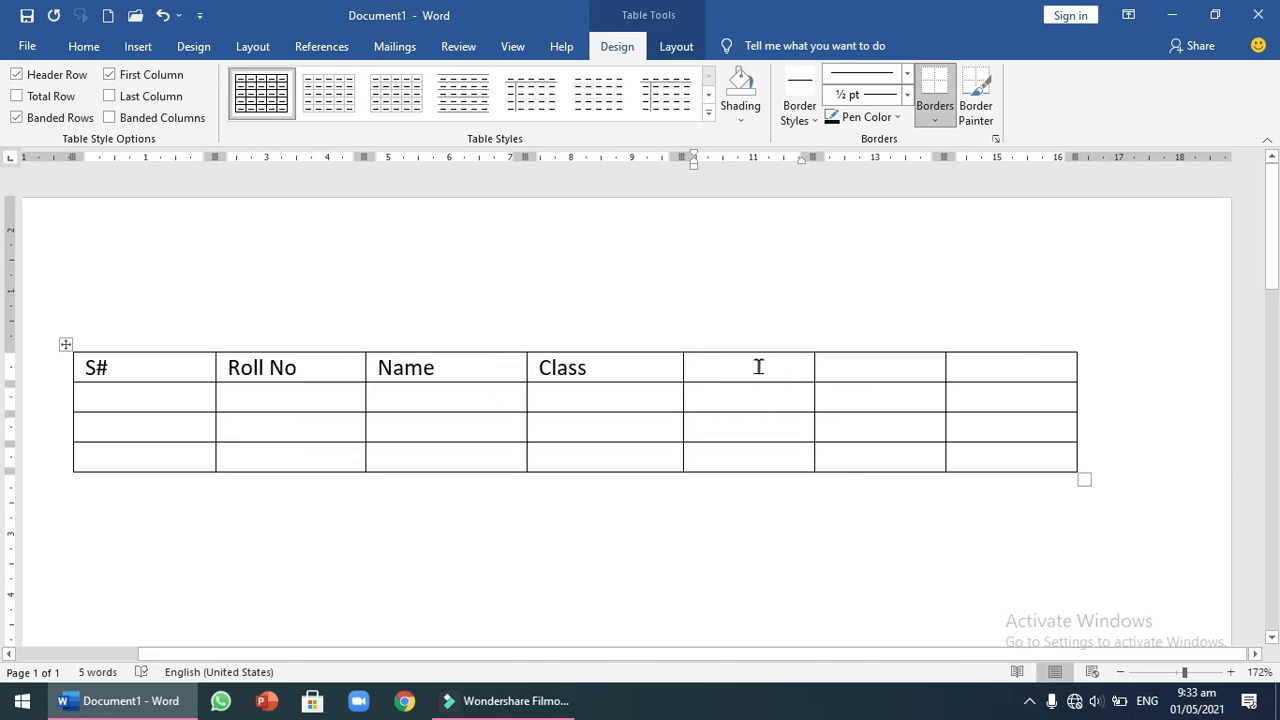
pyautogui.write('M')
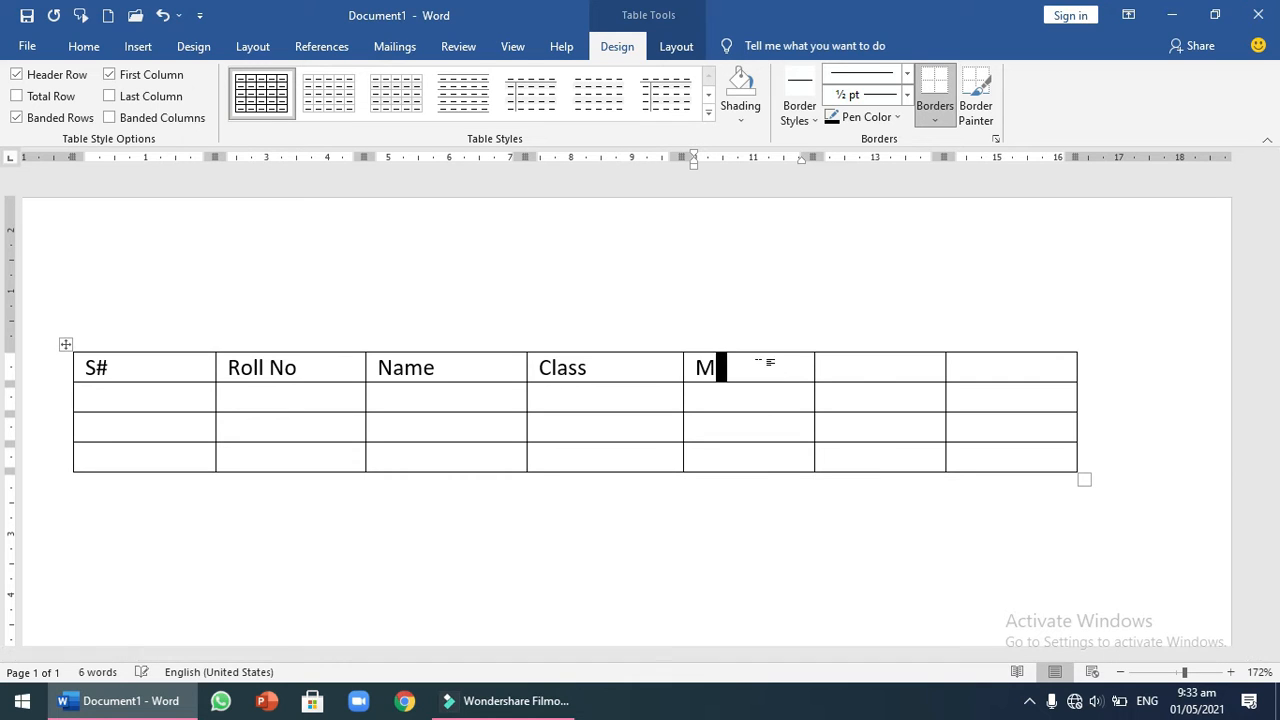
pyautogui.write('.Phy')
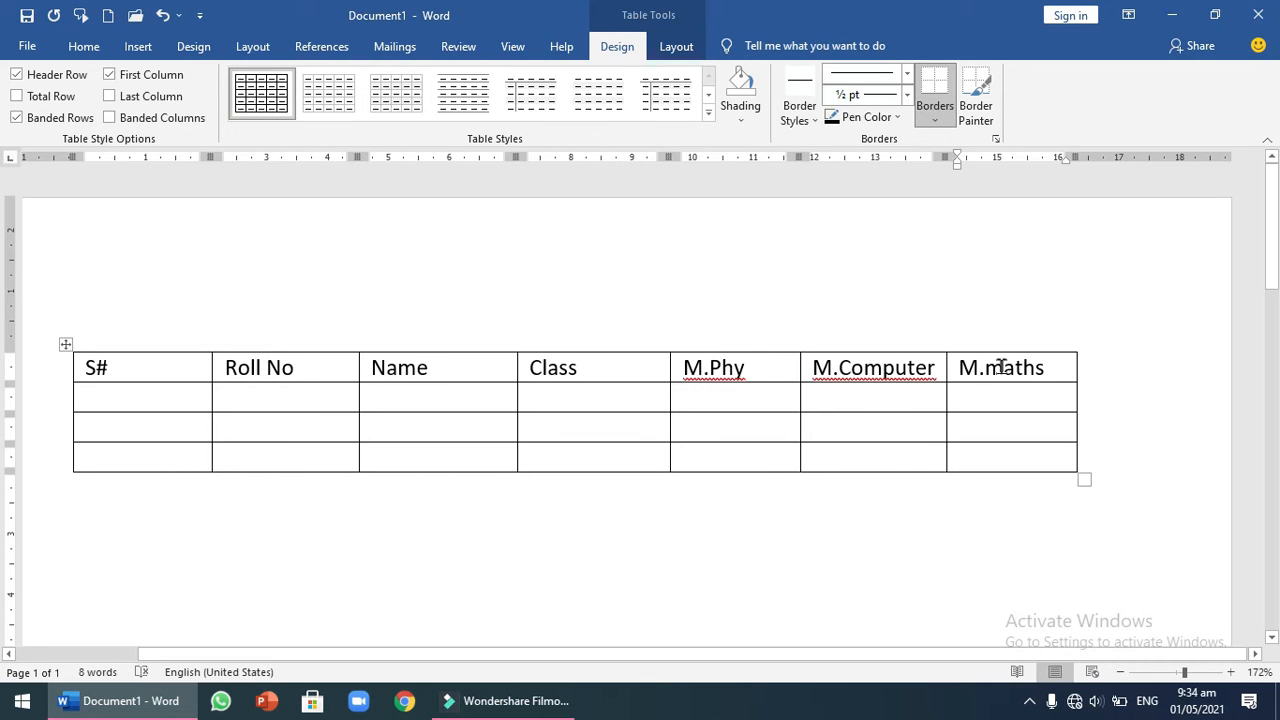
pyautogui.click(1001, 367)
pyautogui.moveTo(1001, 367); pyautogui.dragTo(989, 369)
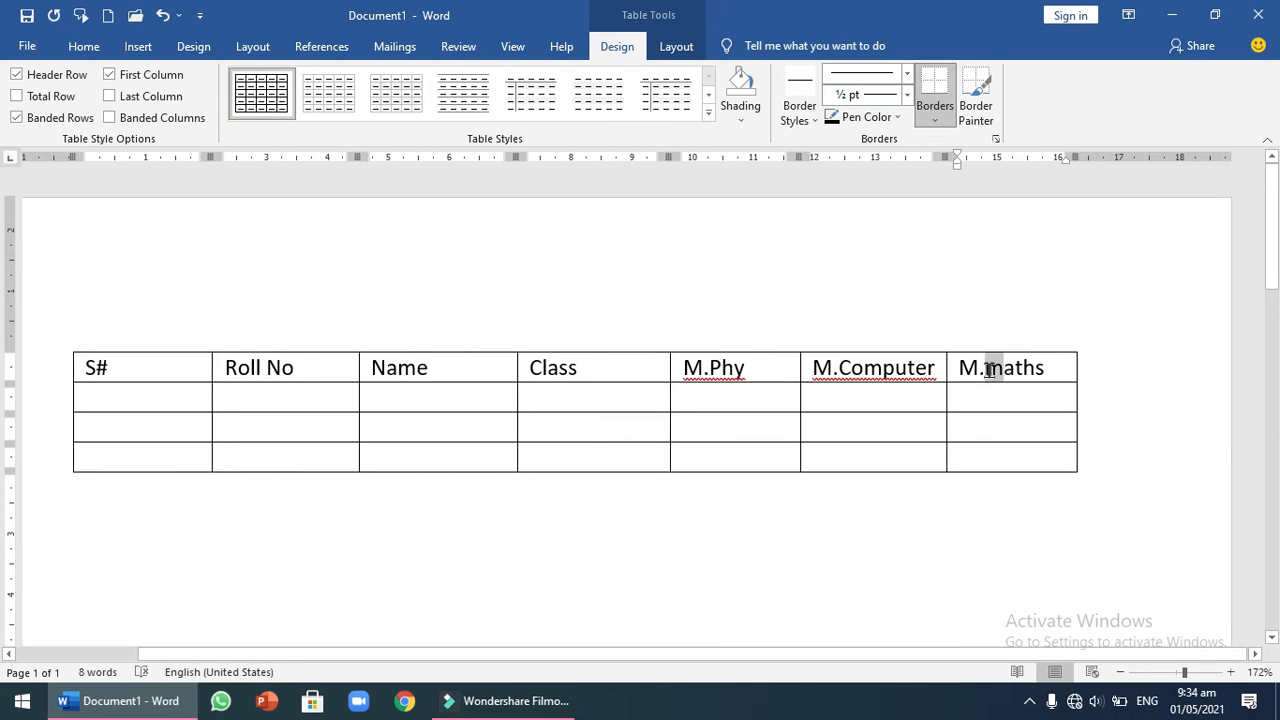
pyautogui.write('M')
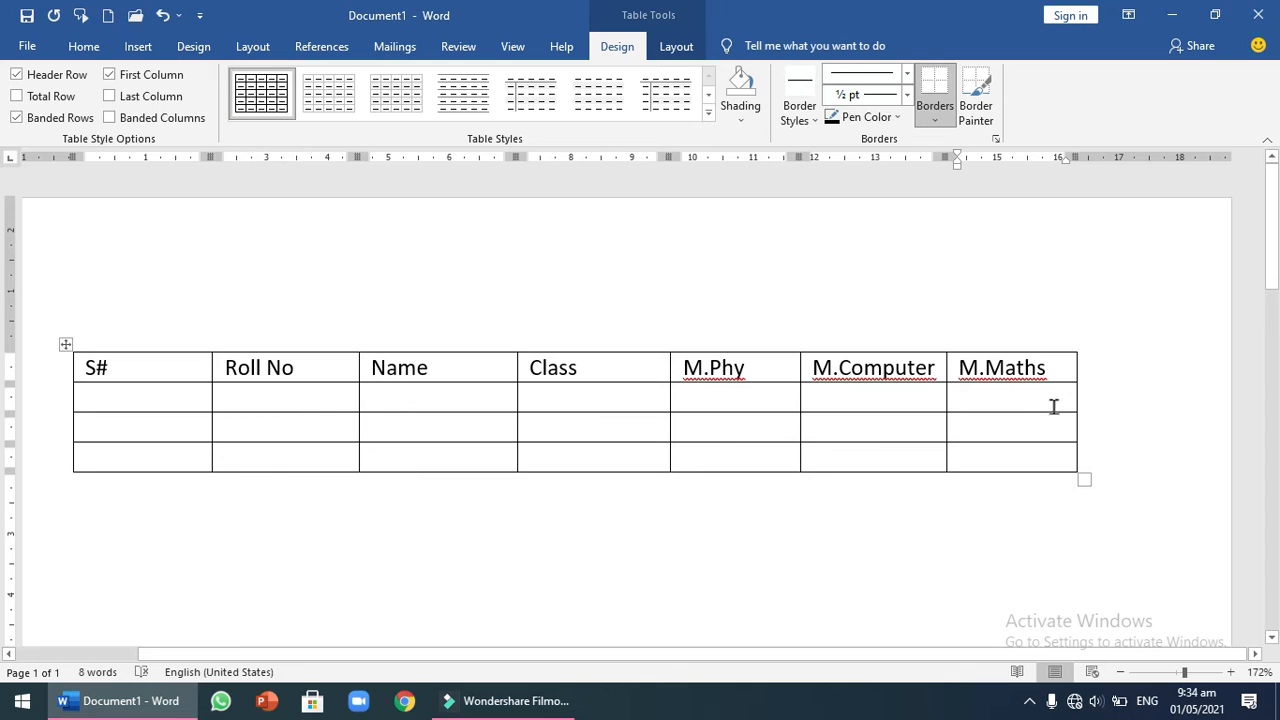
# Step: Add one more column after M.Maths and give it the header Total
pyautogui.click(1079, 345)
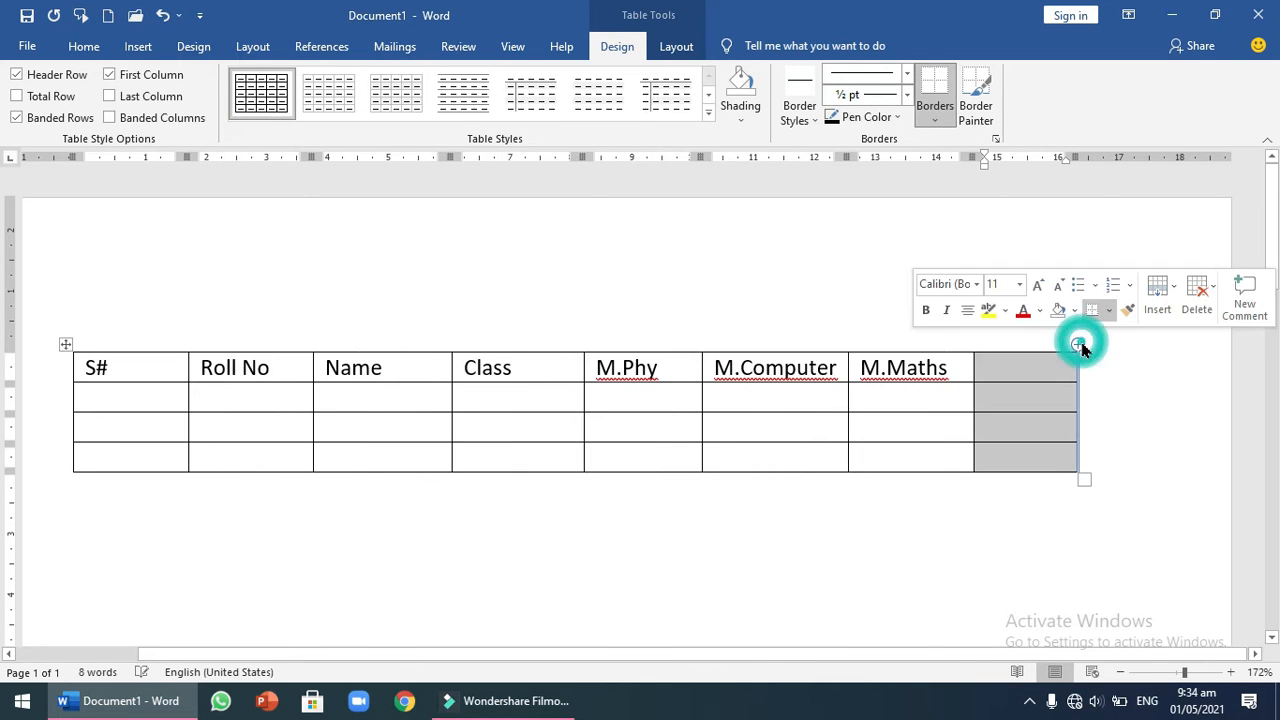
pyautogui.click(1033, 368)
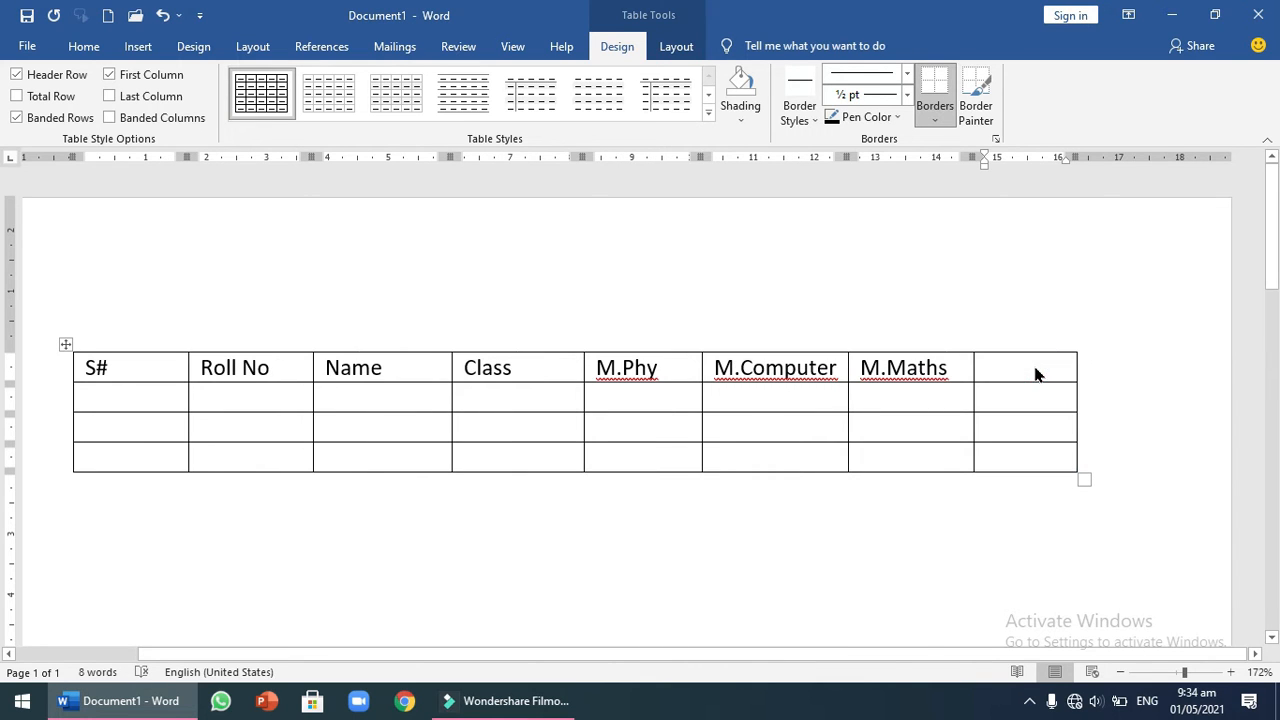
pyautogui.write('Total')
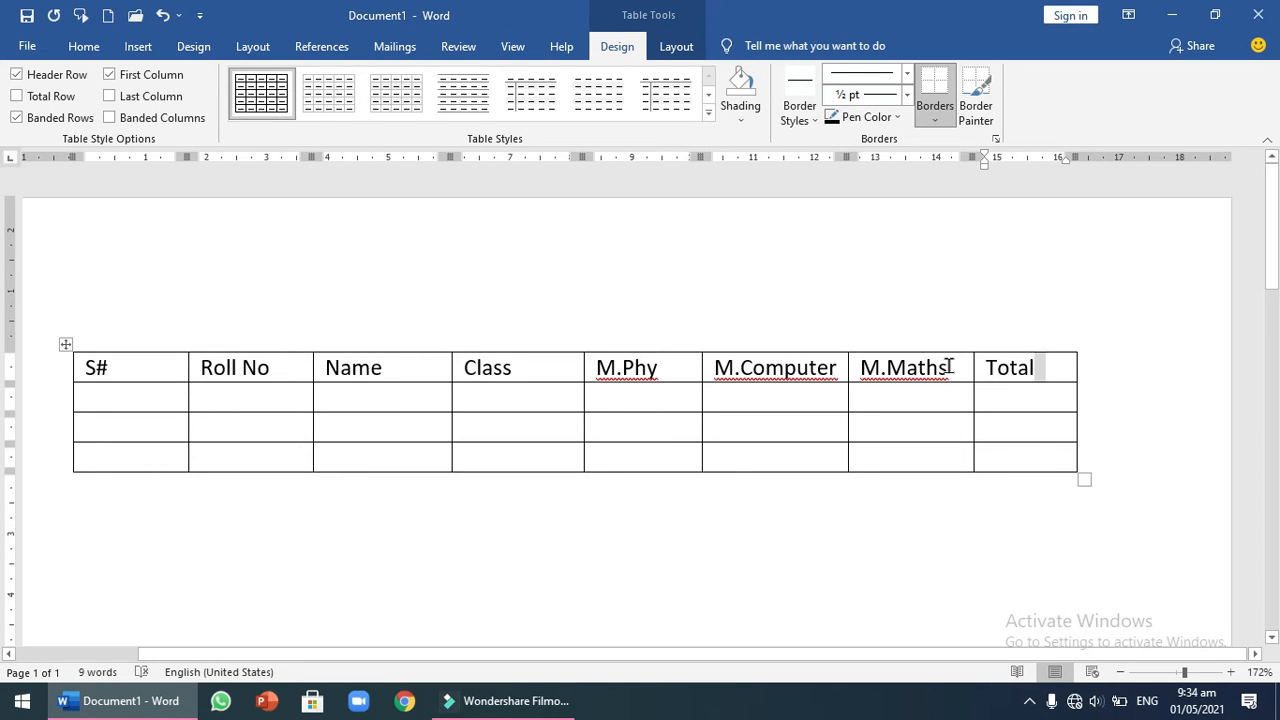
# Step: Insert a column between M.Phy and M.Computer and give it the header M.chem
pyautogui.click(719, 368)
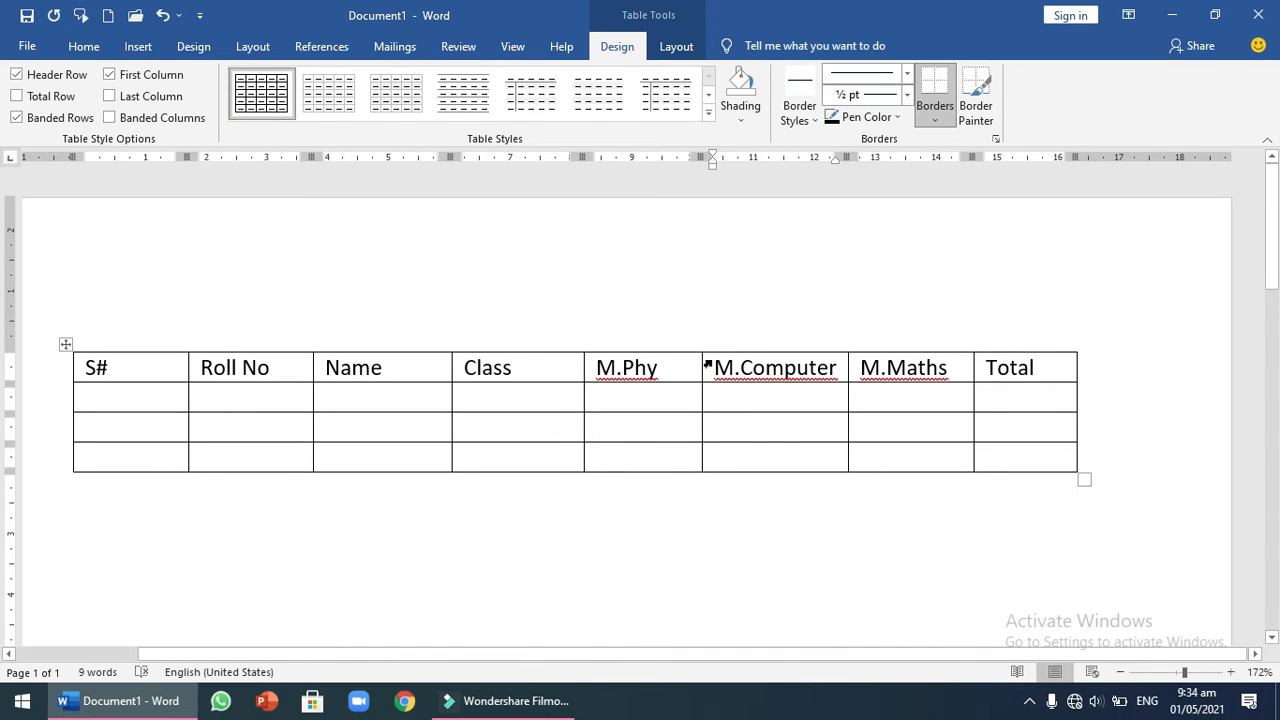
pyautogui.moveTo(697, 347)
pyautogui.click(679, 372)
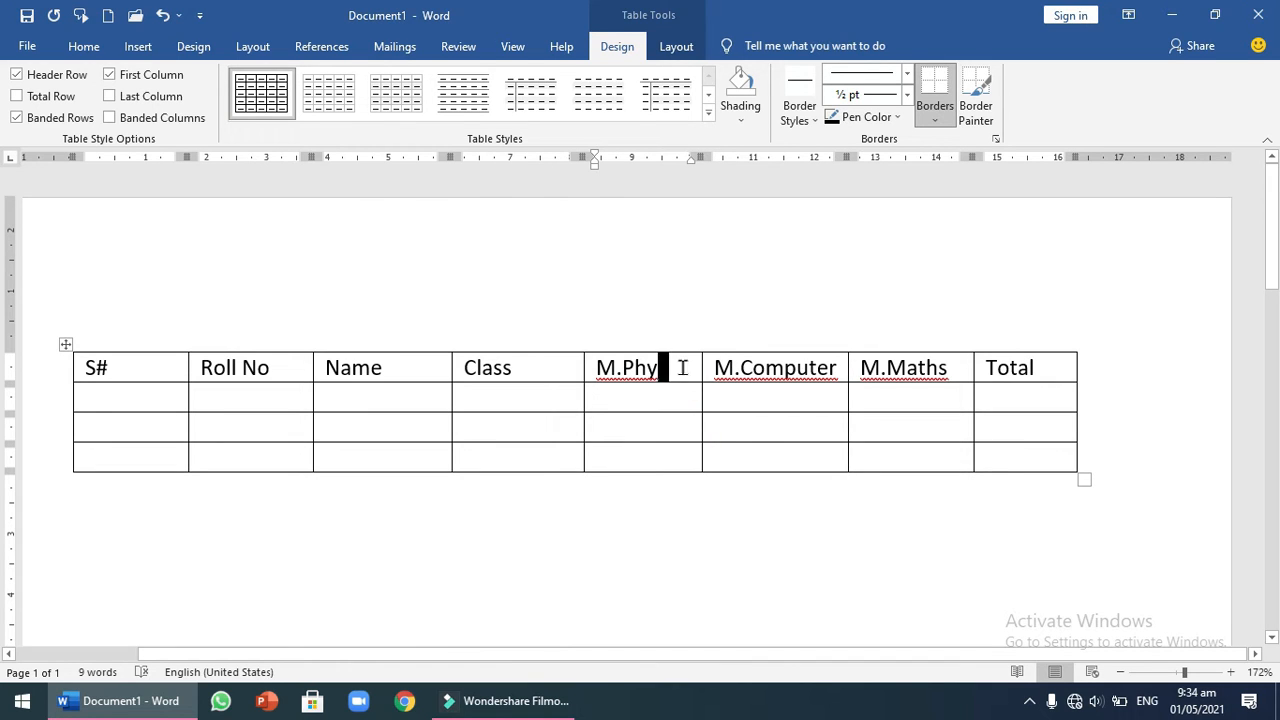
pyautogui.moveTo(705, 350)
pyautogui.click(703, 343)
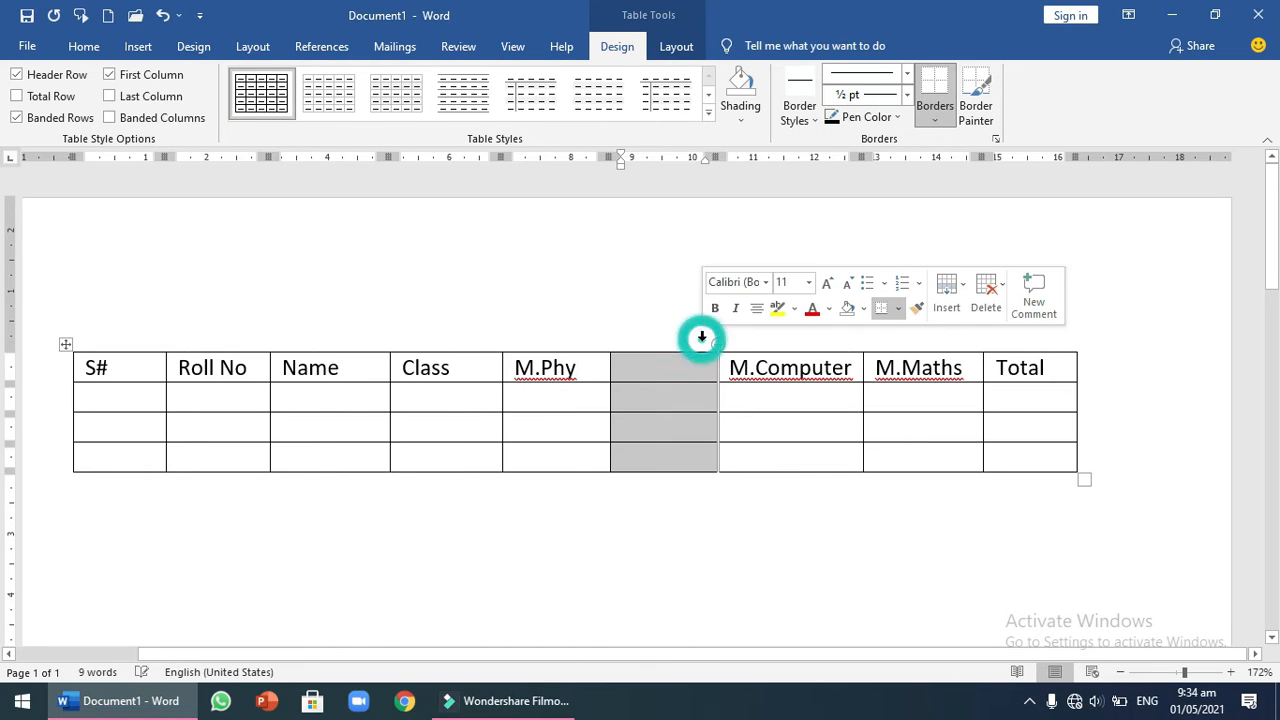
pyautogui.click(667, 372)
pyautogui.write('M.chem')
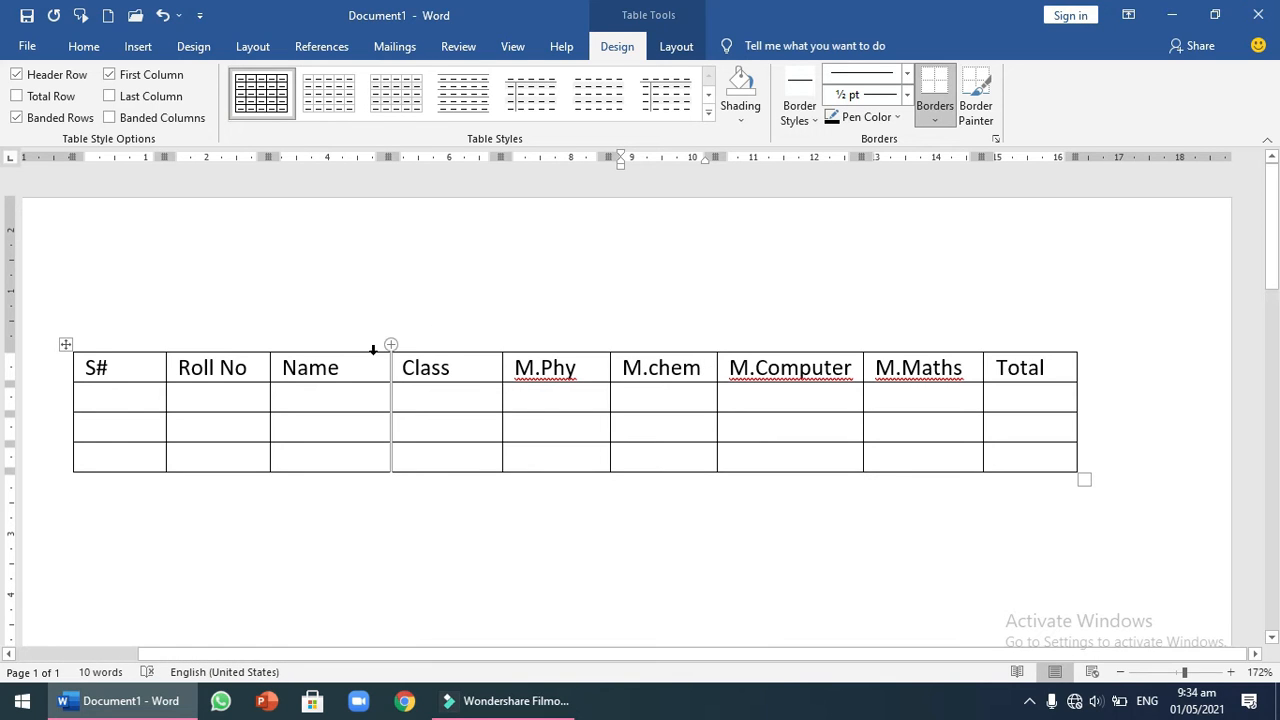
# Step: Fill three student rows with serial numbers 1 to 3, roll numbers, names, class XII and marks 67/89/78/45, 78/67/90/78 and 78/56/90/89, leaving Total empty
pyautogui.click(120, 400)
pyautogui.write('1')
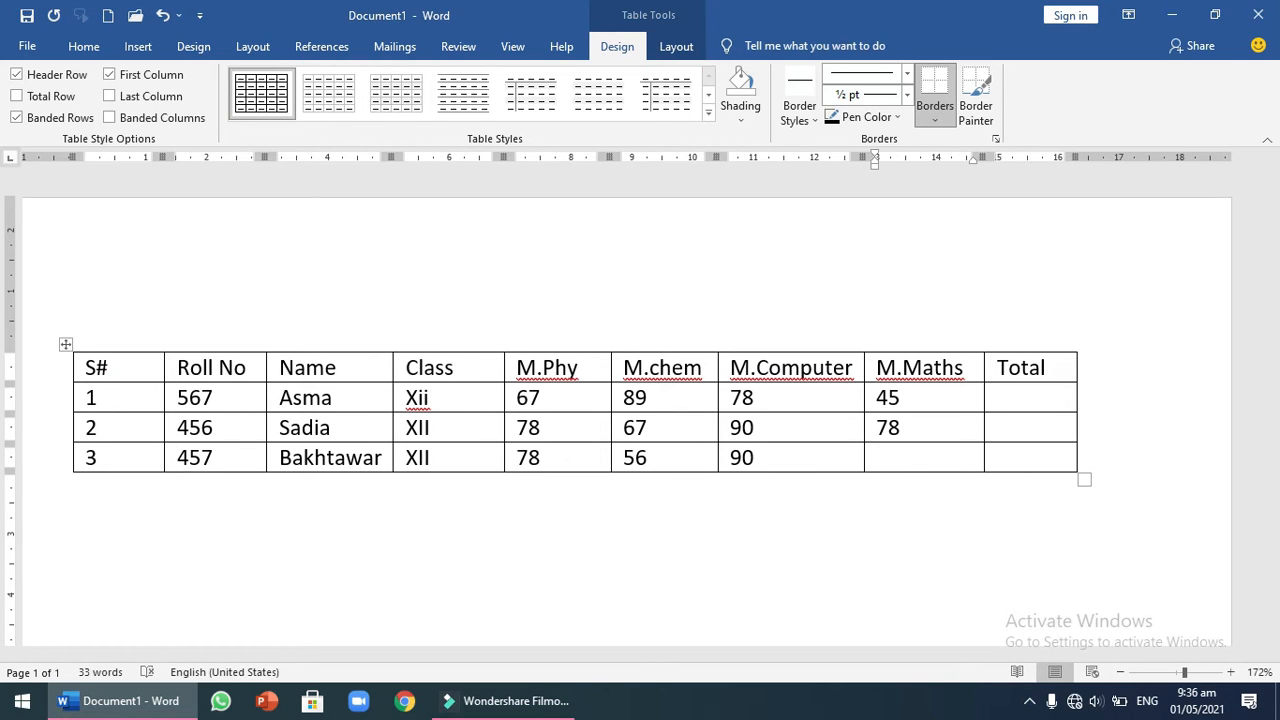
pyautogui.write('89')
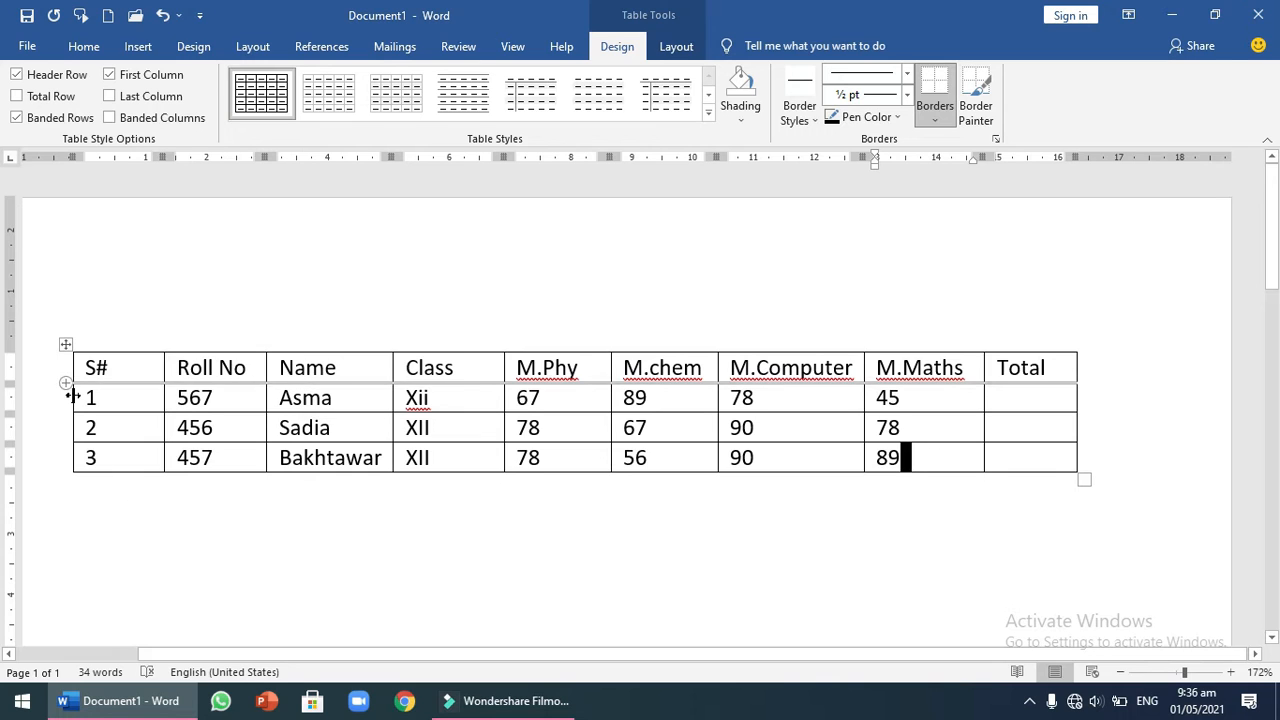
# Step: Add an empty row at the end of the table and another between student rows 1 and 2
pyautogui.moveTo(72, 412)
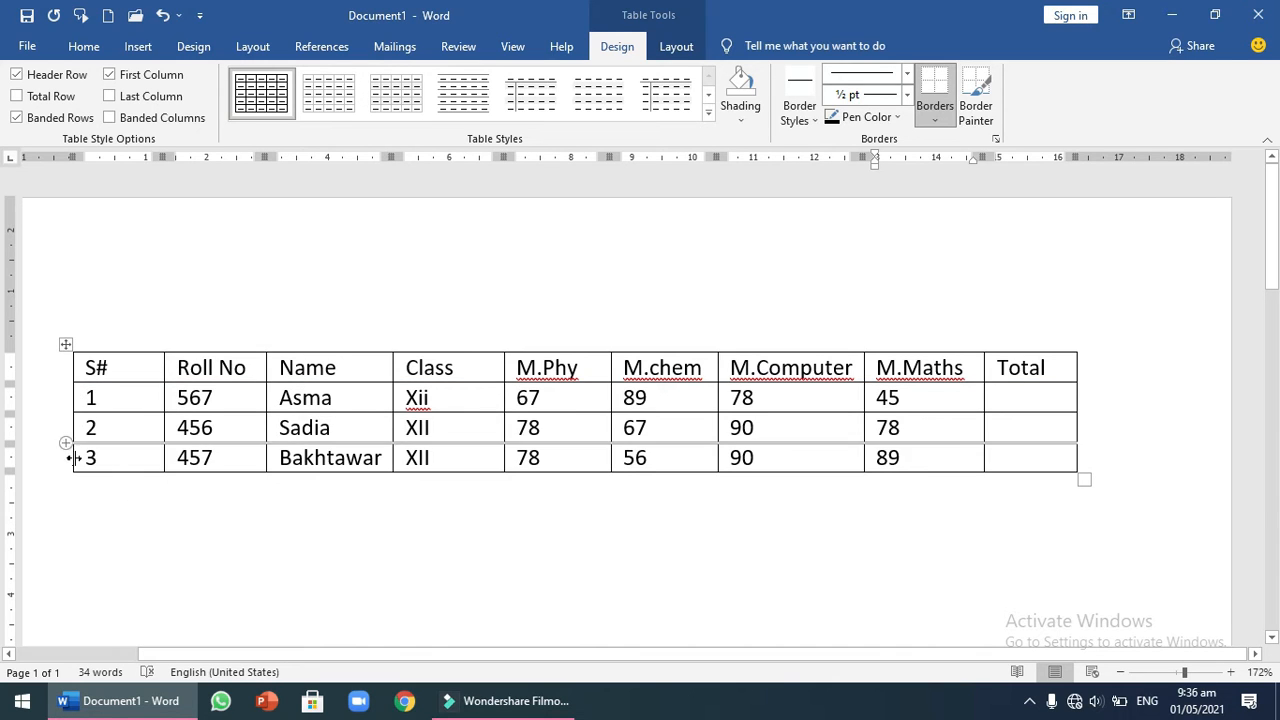
pyautogui.moveTo(70, 475)
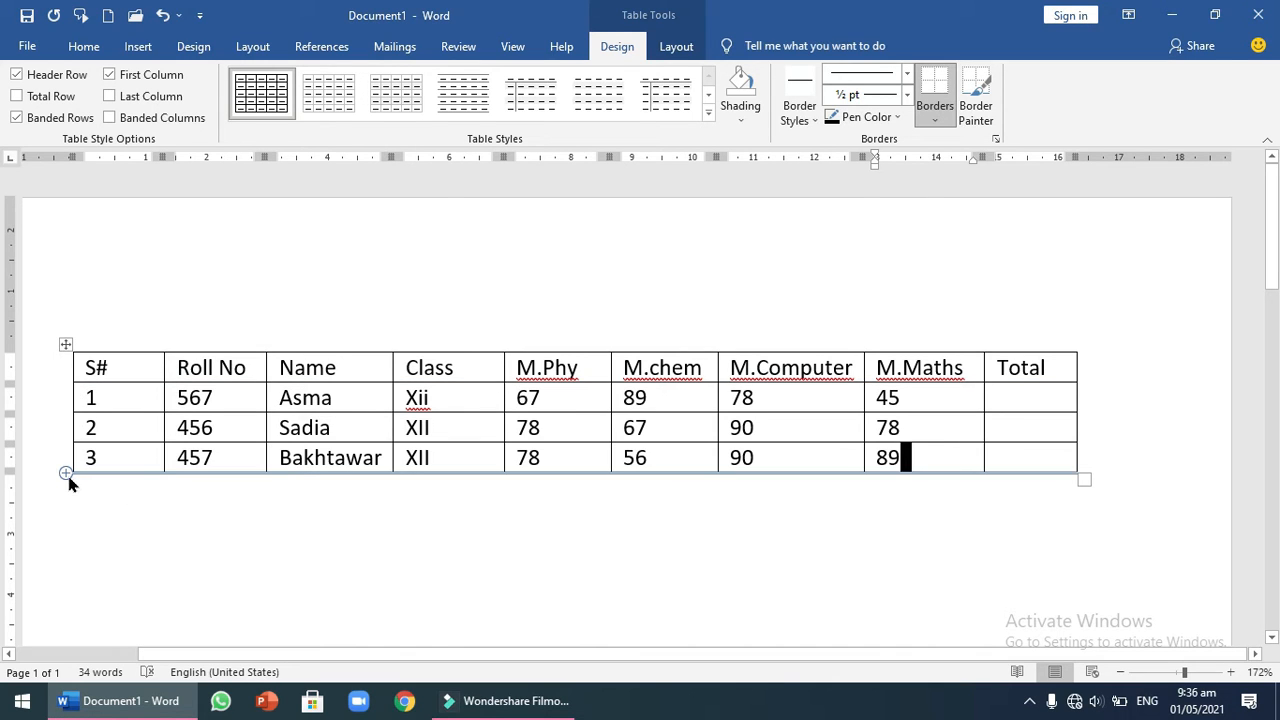
pyautogui.click(66, 474)
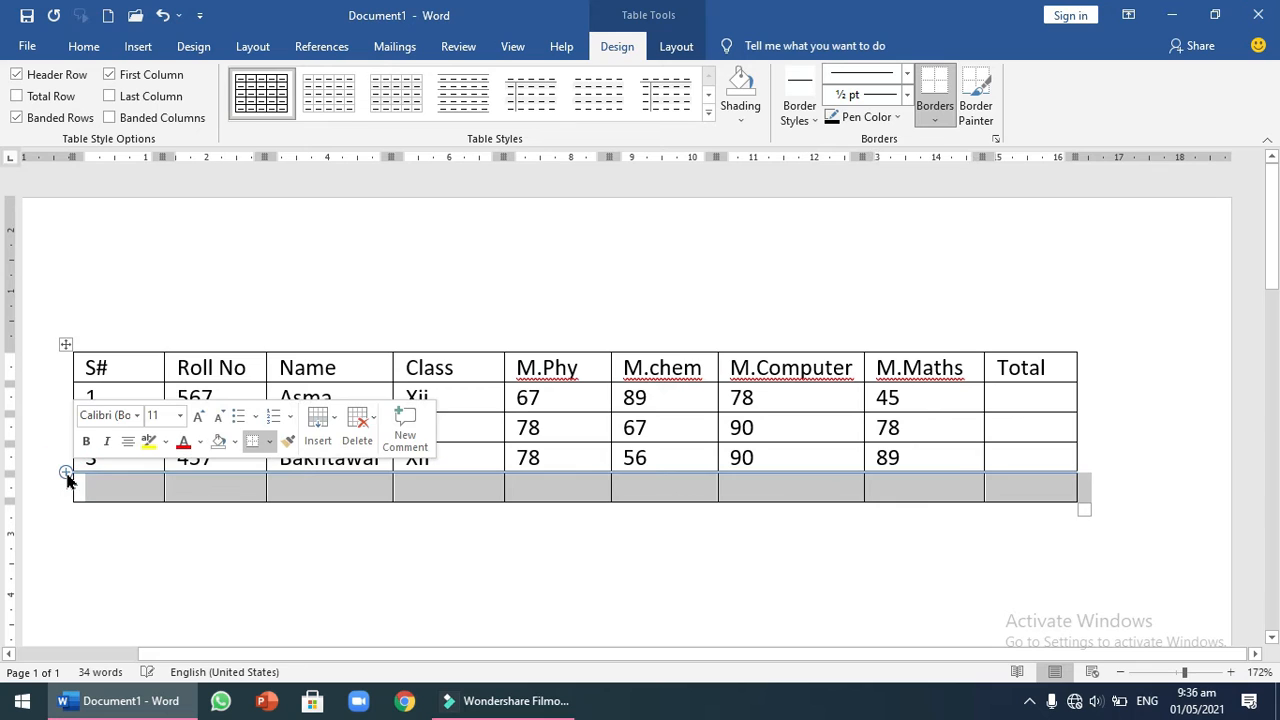
pyautogui.click(82, 400)
pyautogui.moveTo(69, 412)
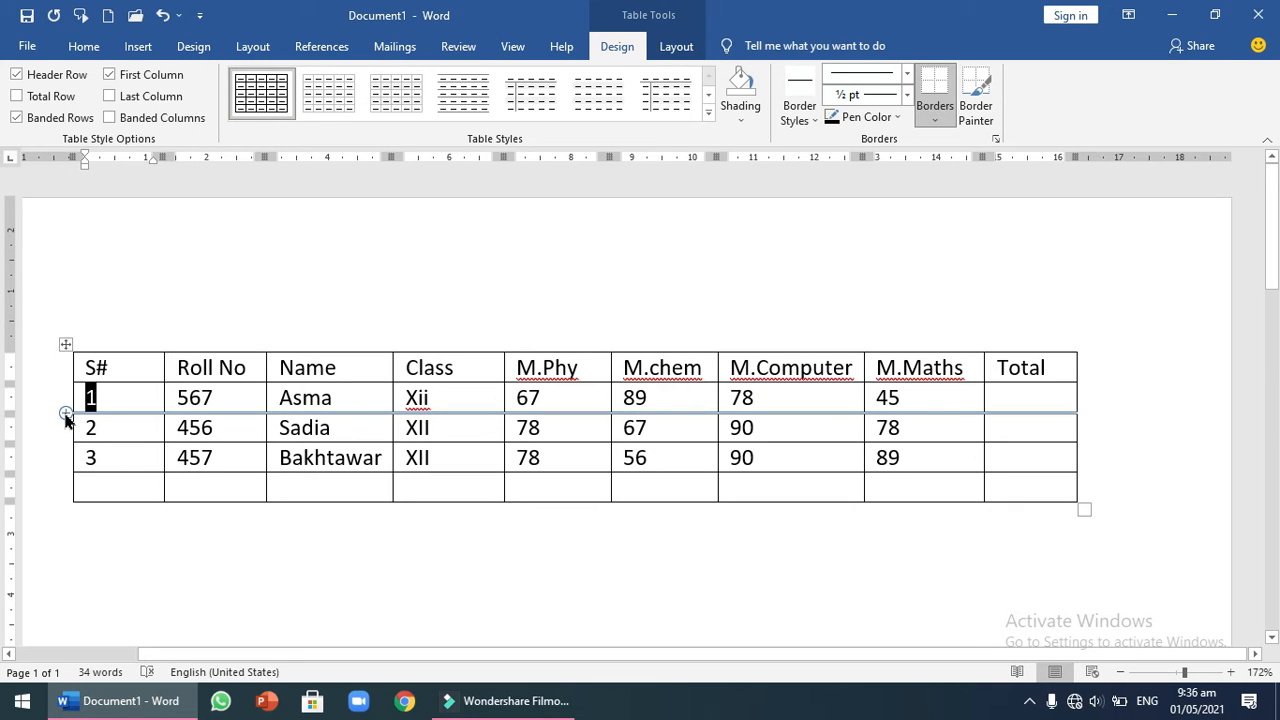
pyautogui.click(65, 412)
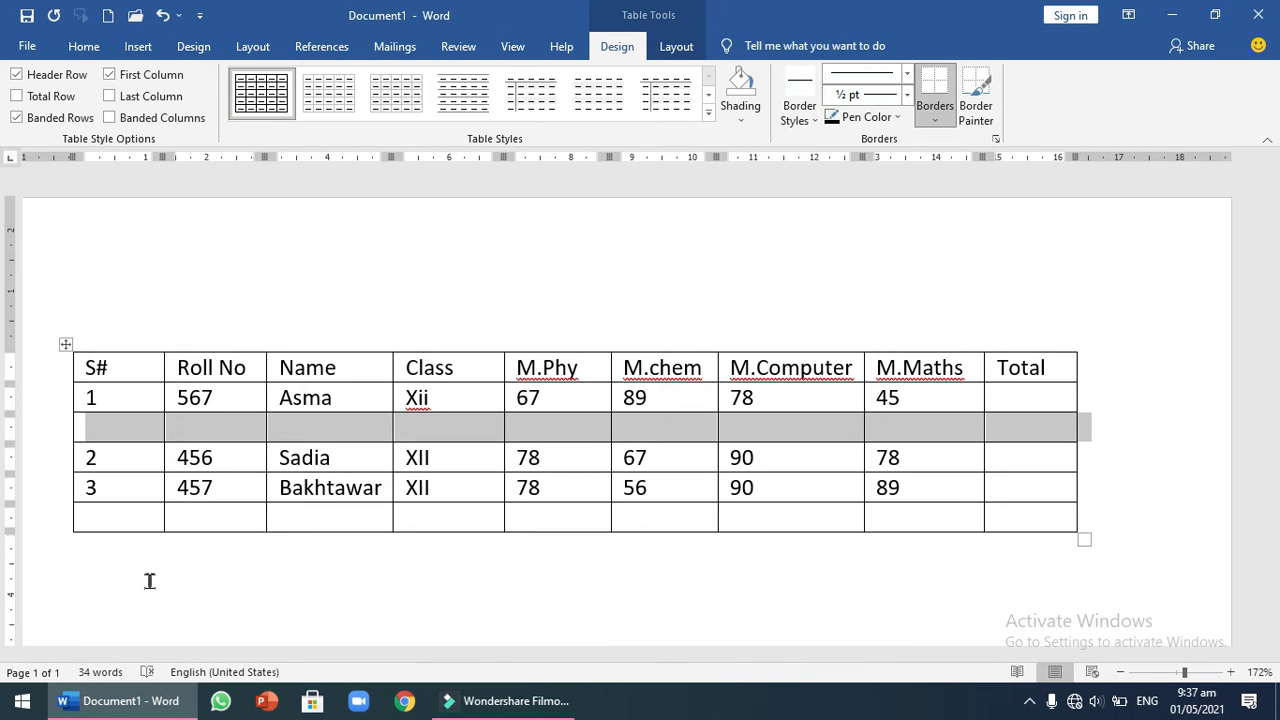
# Step: Insert a second table with 5 columns and 3 rows below the first one, using the Insert Table dialog with automatic fixed column width
pyautogui.click(149, 581)
pyautogui.press('Return')
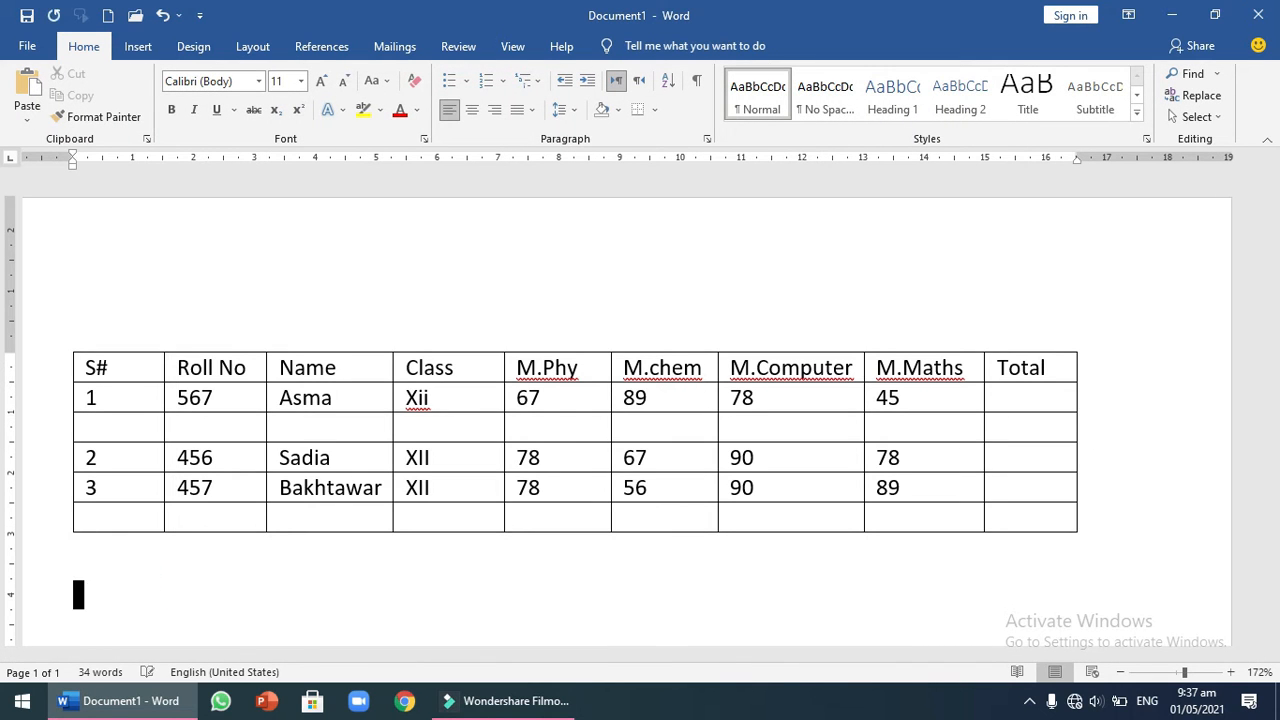
pyautogui.click(138, 47)
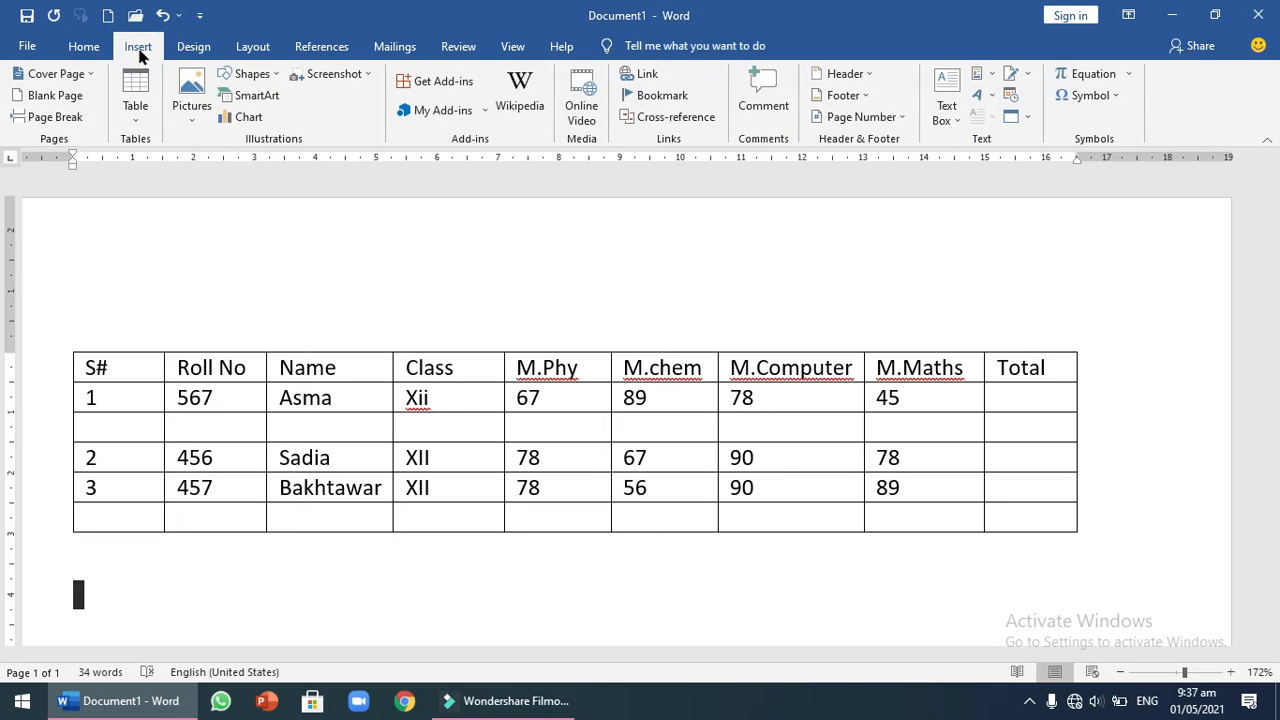
pyautogui.click(142, 118)
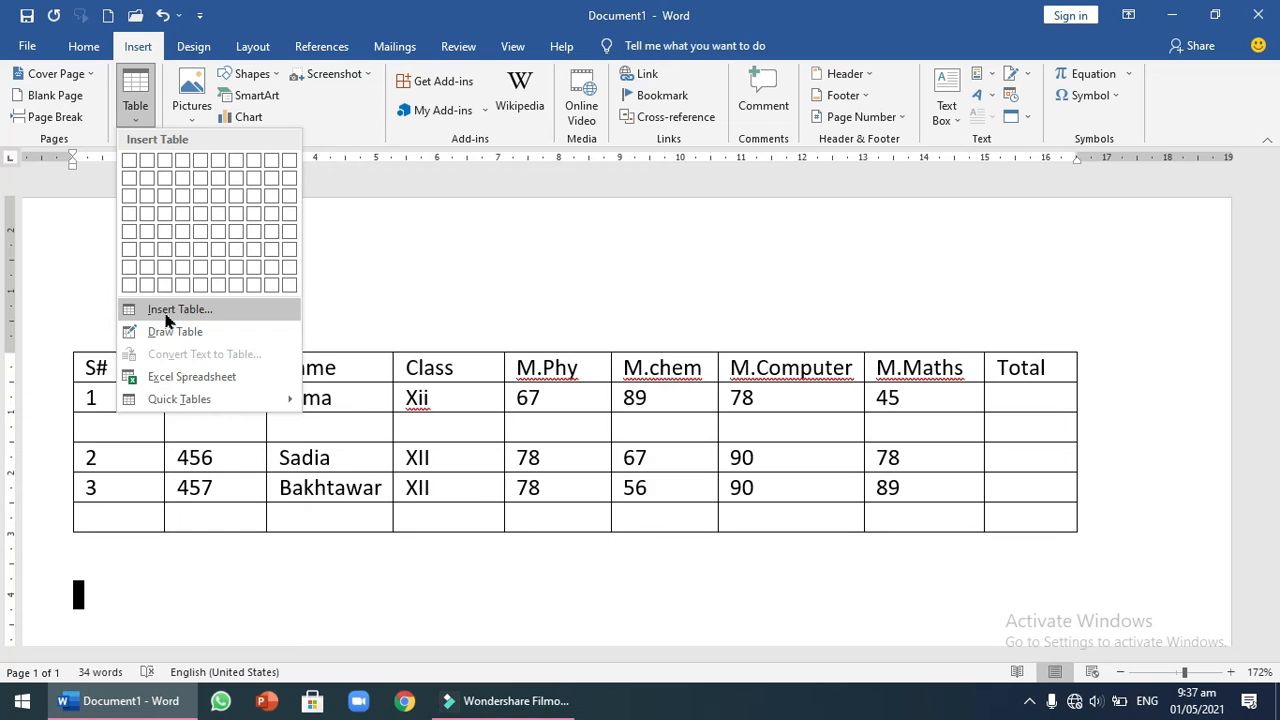
pyautogui.click(137, 112)
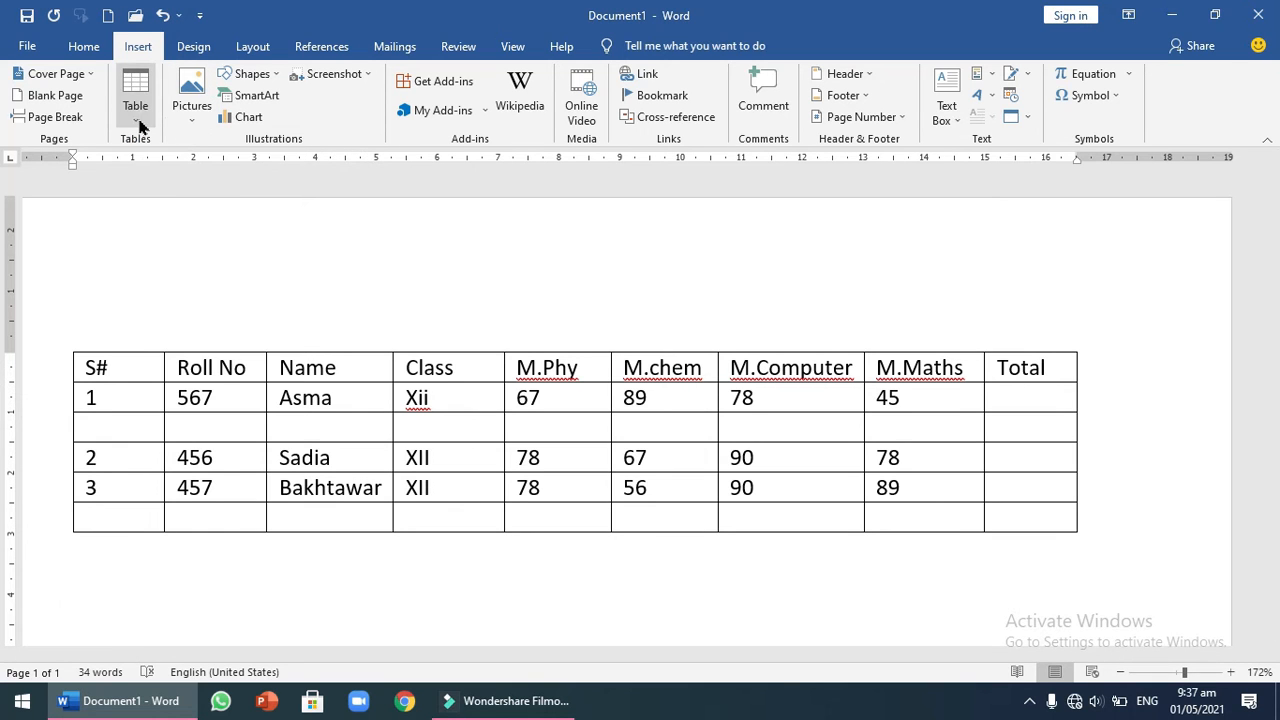
pyautogui.click(139, 120)
pyautogui.click(157, 309)
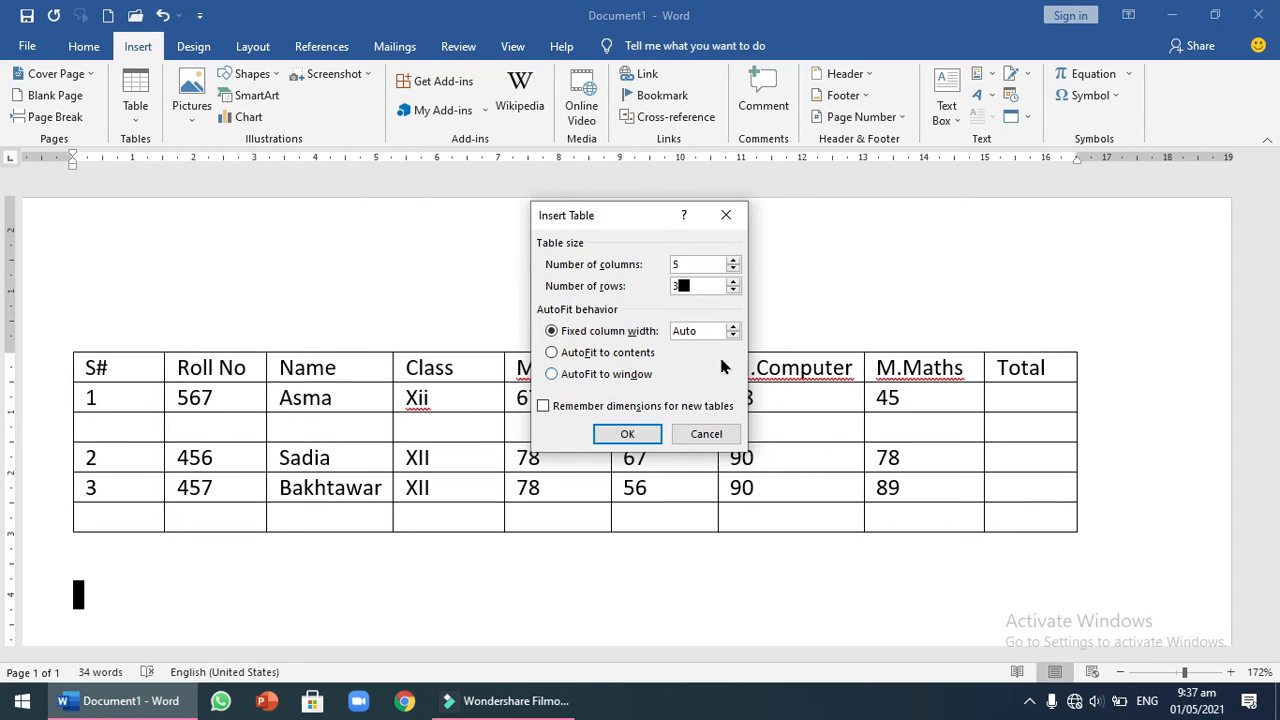
pyautogui.click(628, 436)
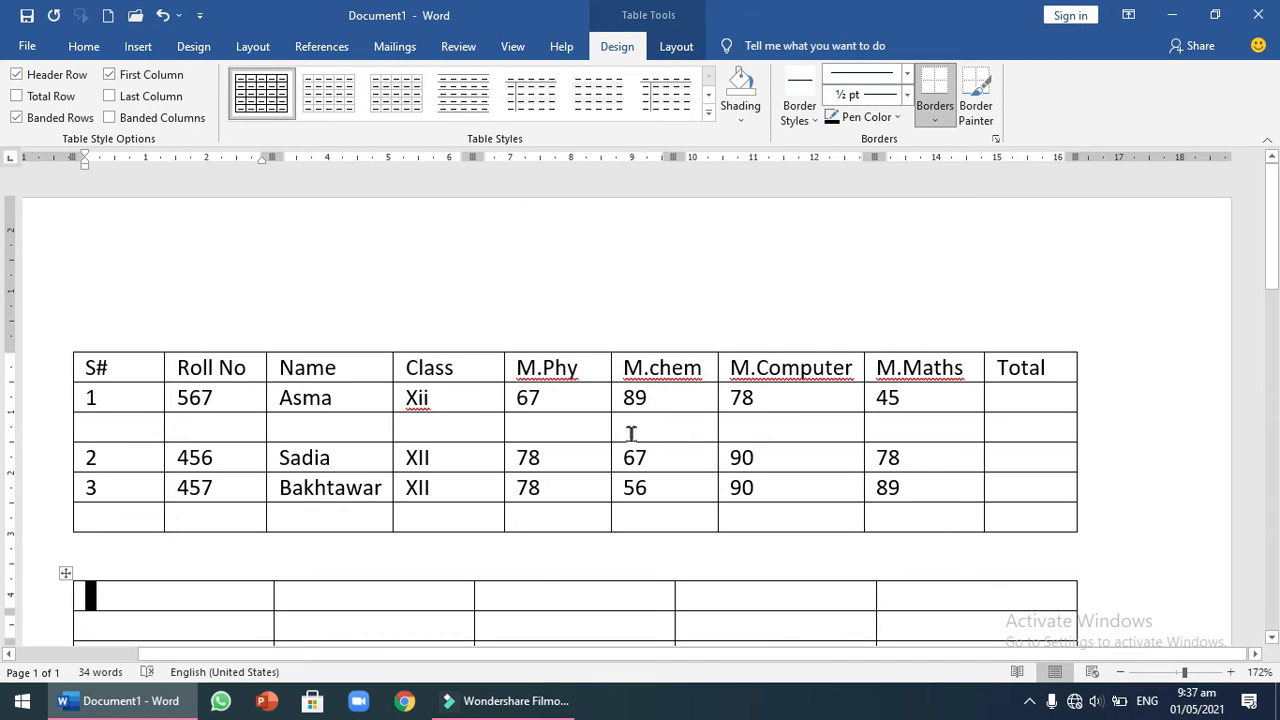
# Step: Add a column after the second table's first column and a row at the end of that table
pyautogui.moveTo(1275, 255); pyautogui.dragTo(1275, 293)
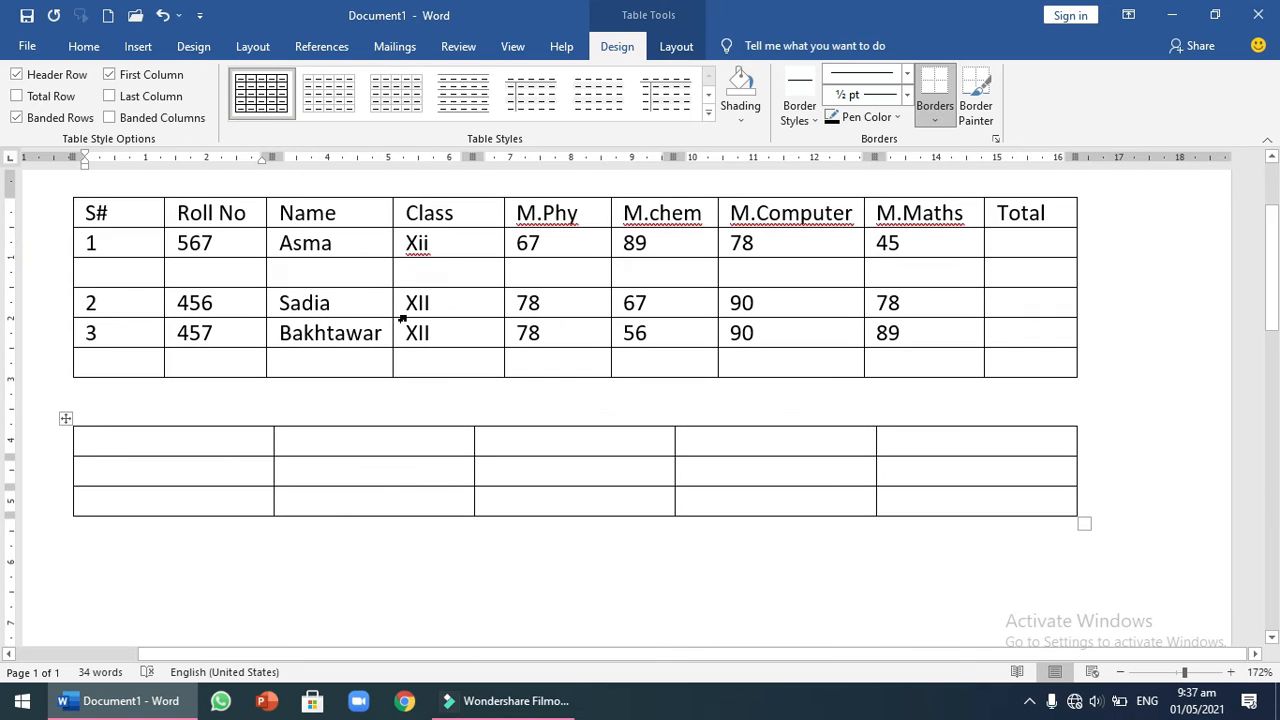
pyautogui.click(275, 419)
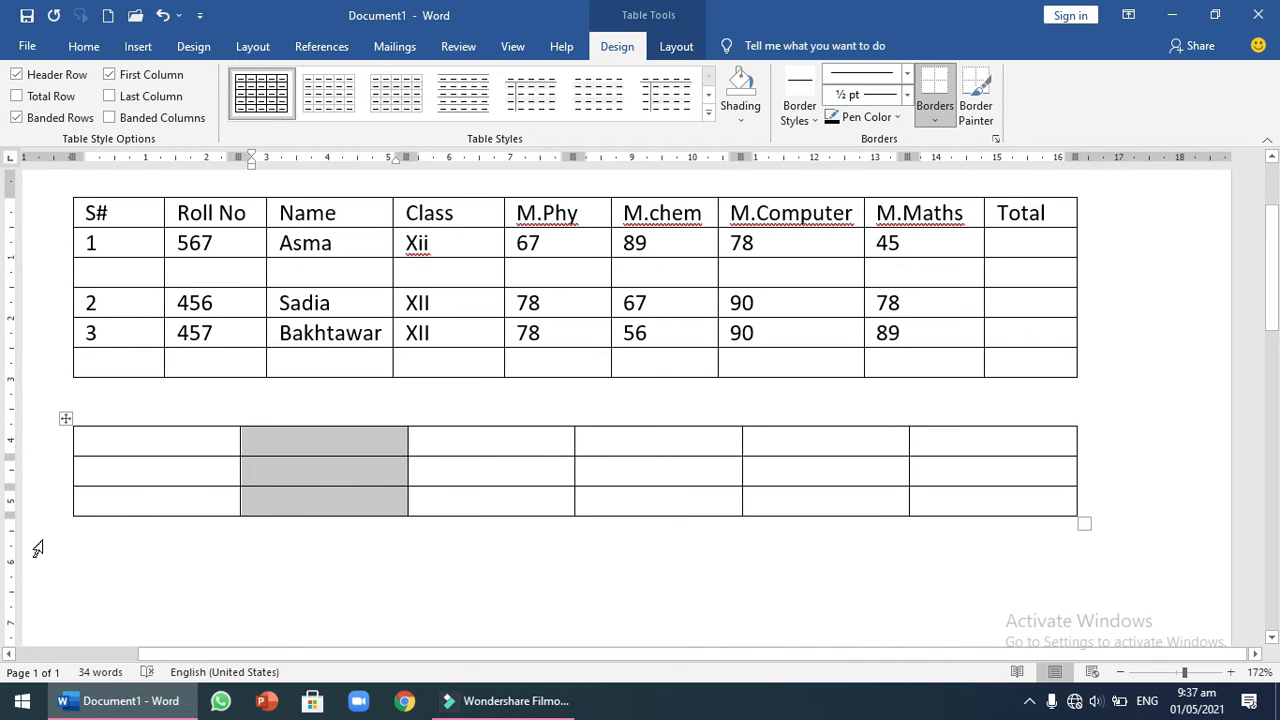
pyautogui.click(63, 516)
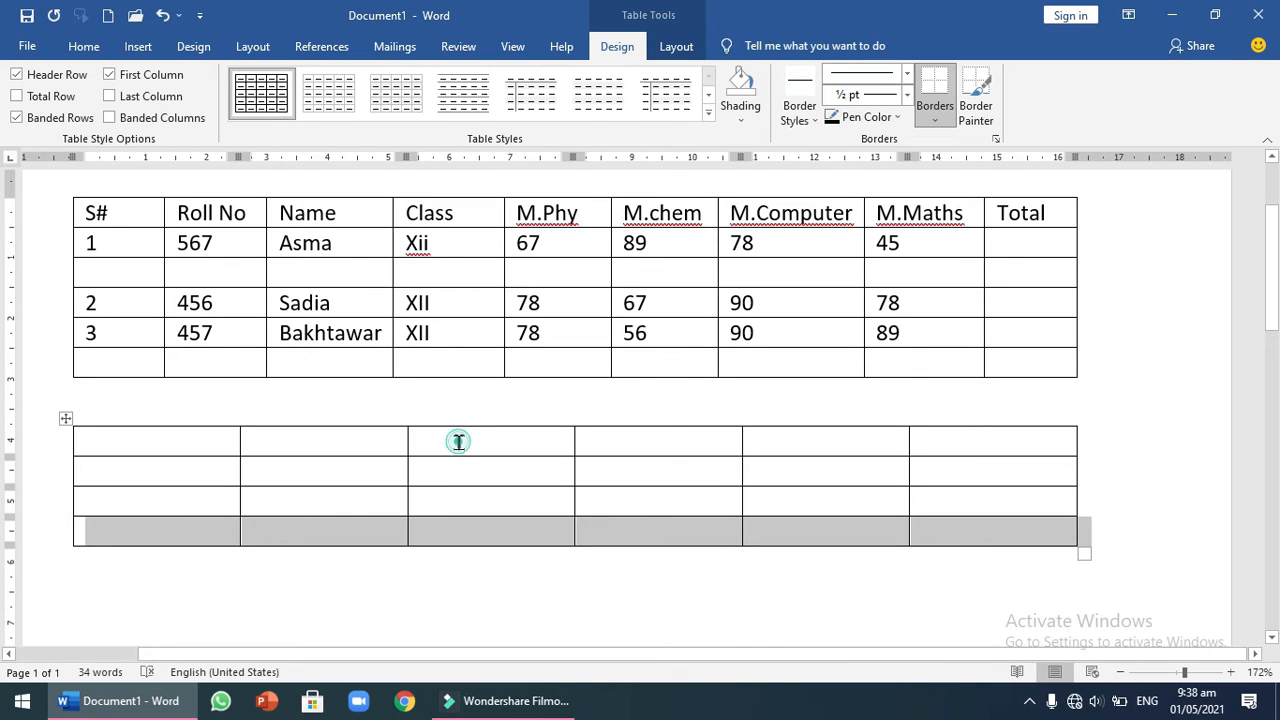
# Step: Delete the third column and the third row of the empty second table
pyautogui.moveTo(457, 443); pyautogui.dragTo(500, 526)
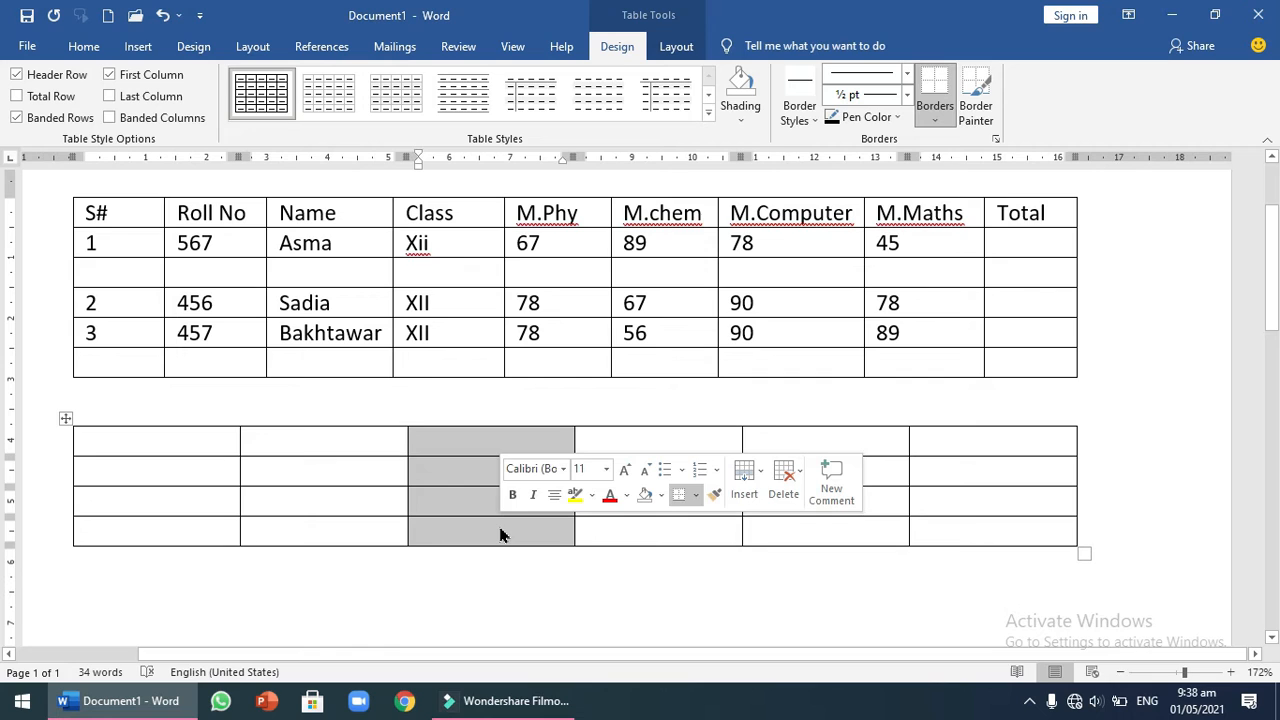
pyautogui.click(785, 479)
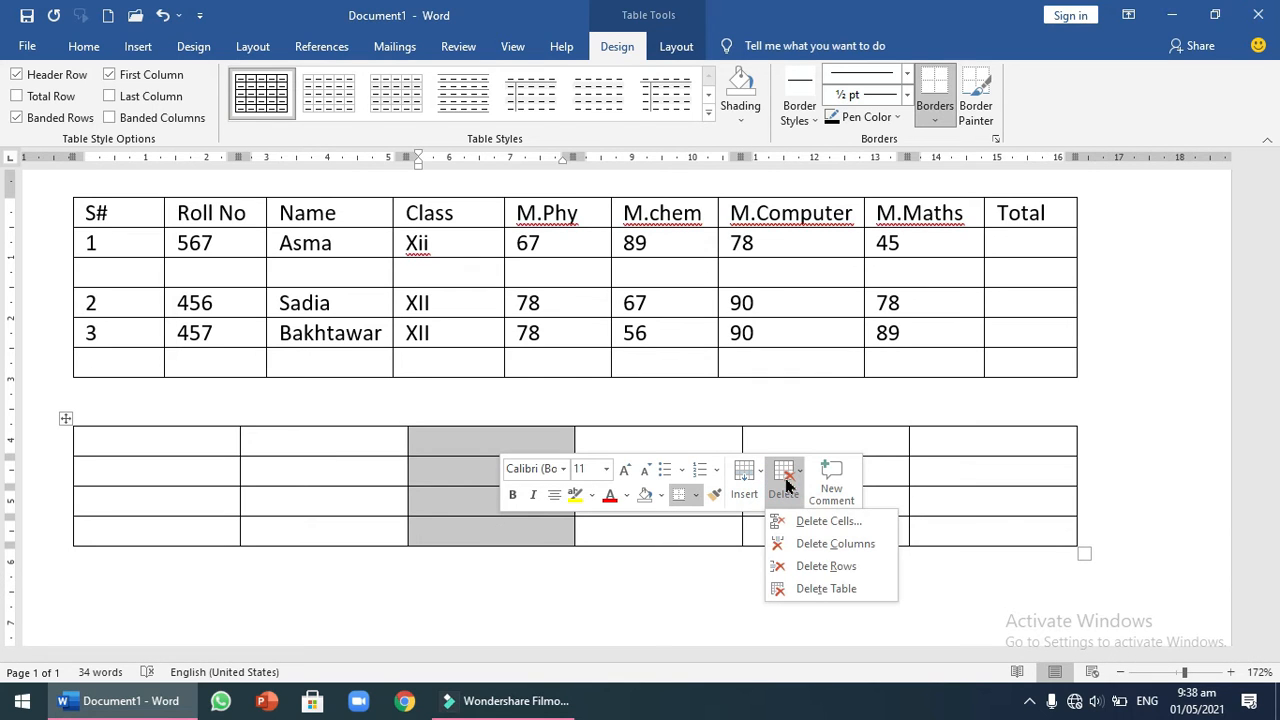
pyautogui.click(812, 548)
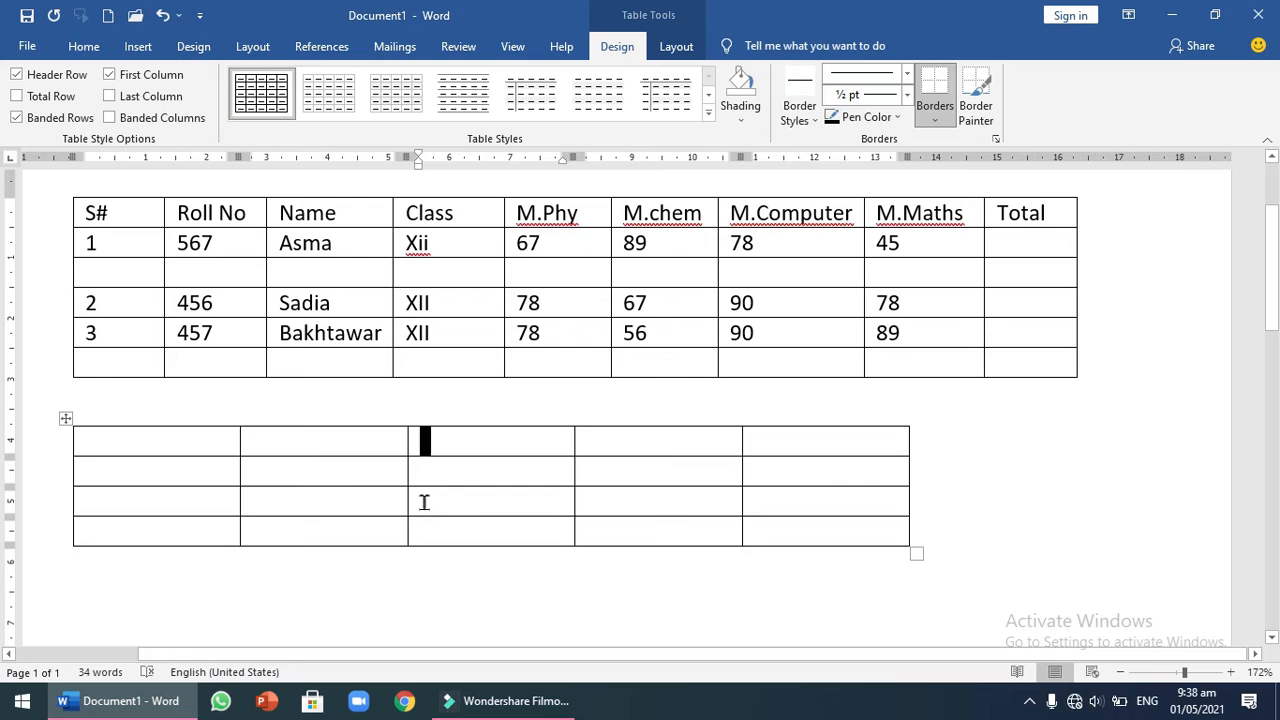
pyautogui.moveTo(97, 506); pyautogui.dragTo(877, 514)
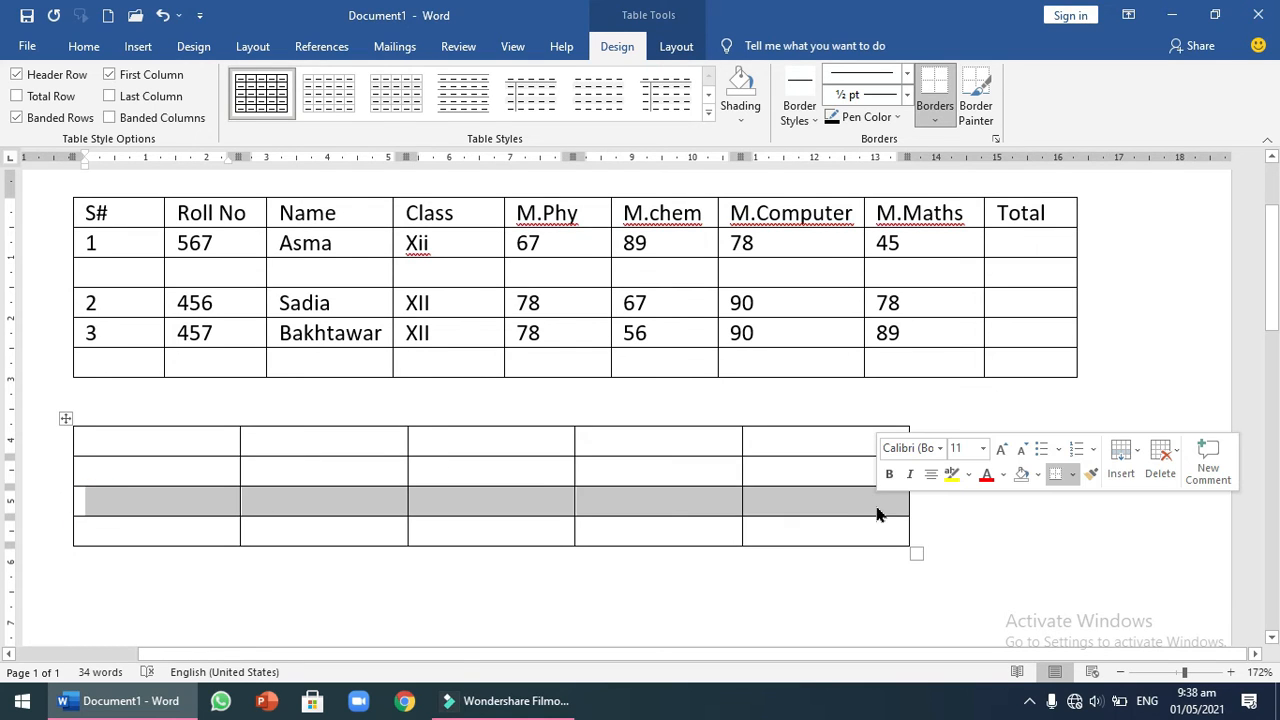
pyautogui.click(1165, 466)
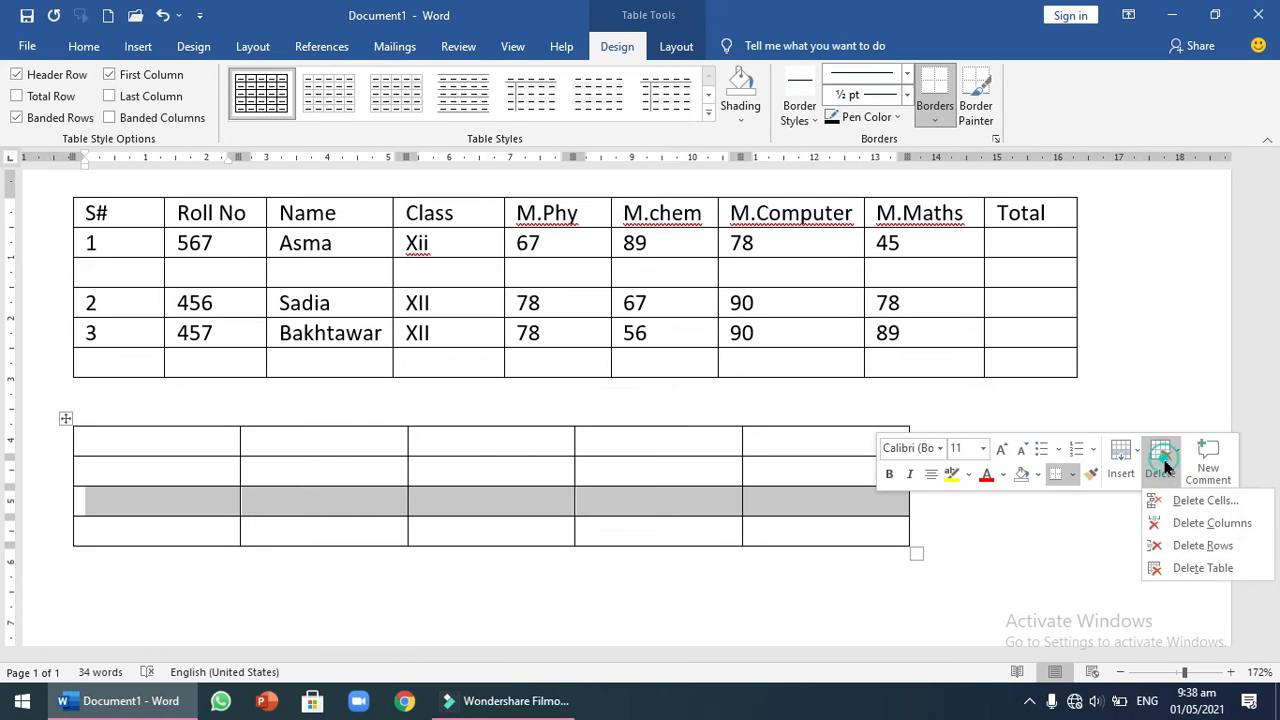
pyautogui.click(1189, 554)
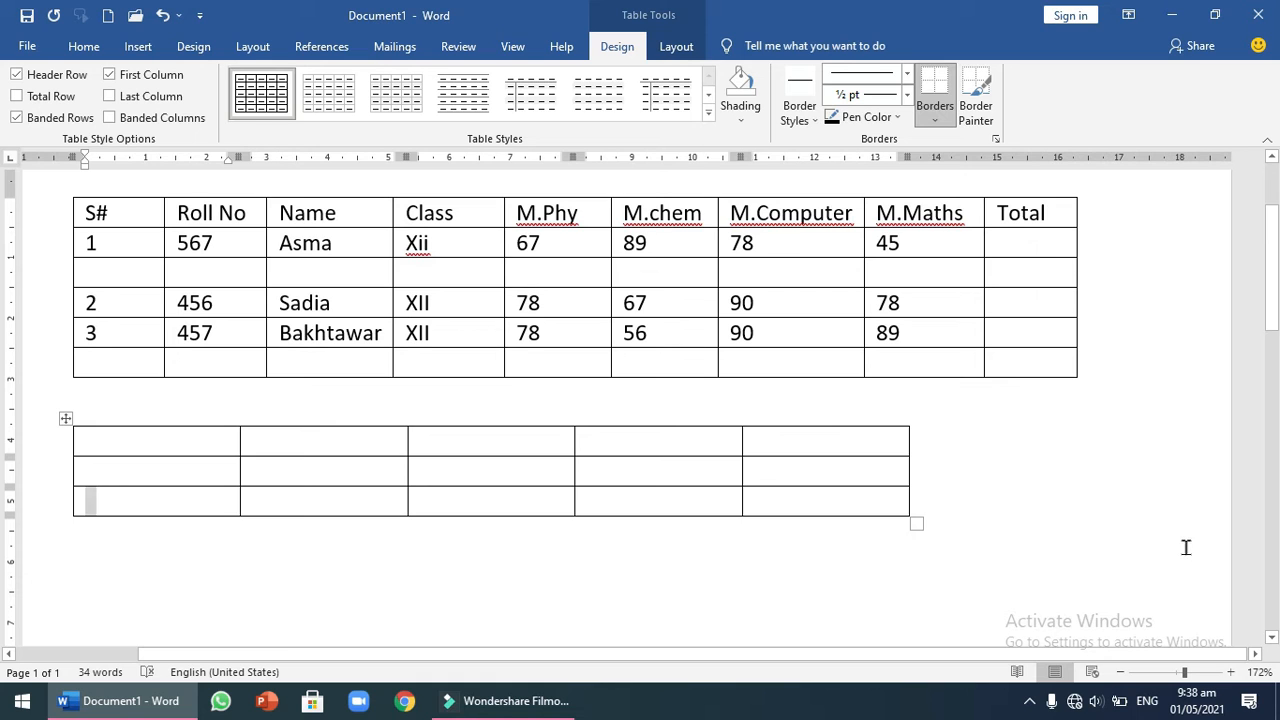
# Step: Insert a third table with 3 columns and 3 rows below the second one, set to AutoFit to contents
pyautogui.click(1185, 547)
pyautogui.click(137, 47)
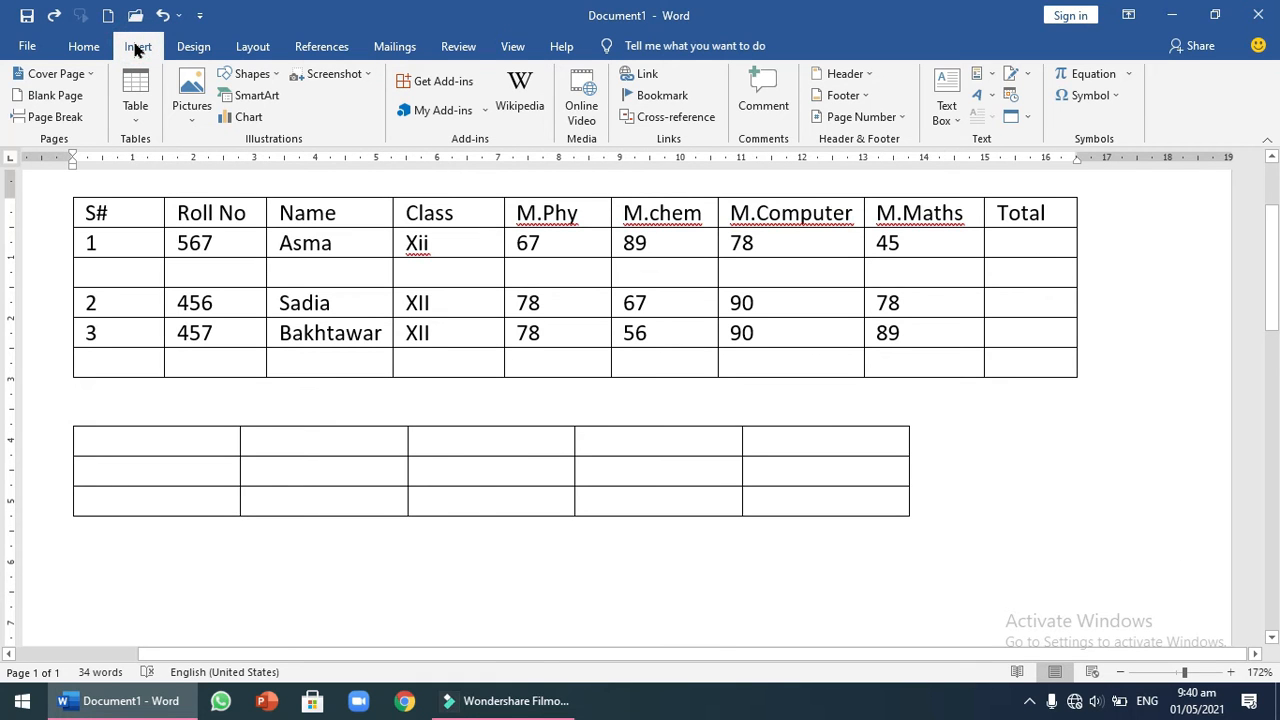
pyautogui.click(137, 125)
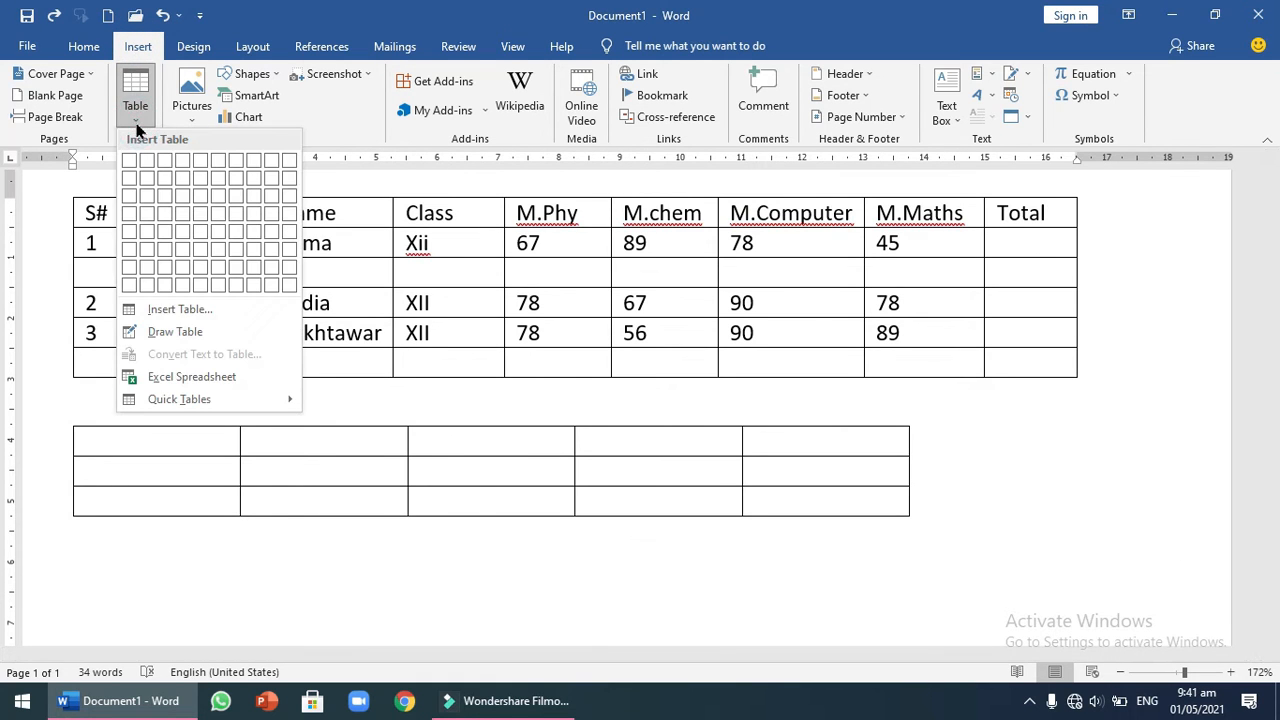
pyautogui.click(185, 316)
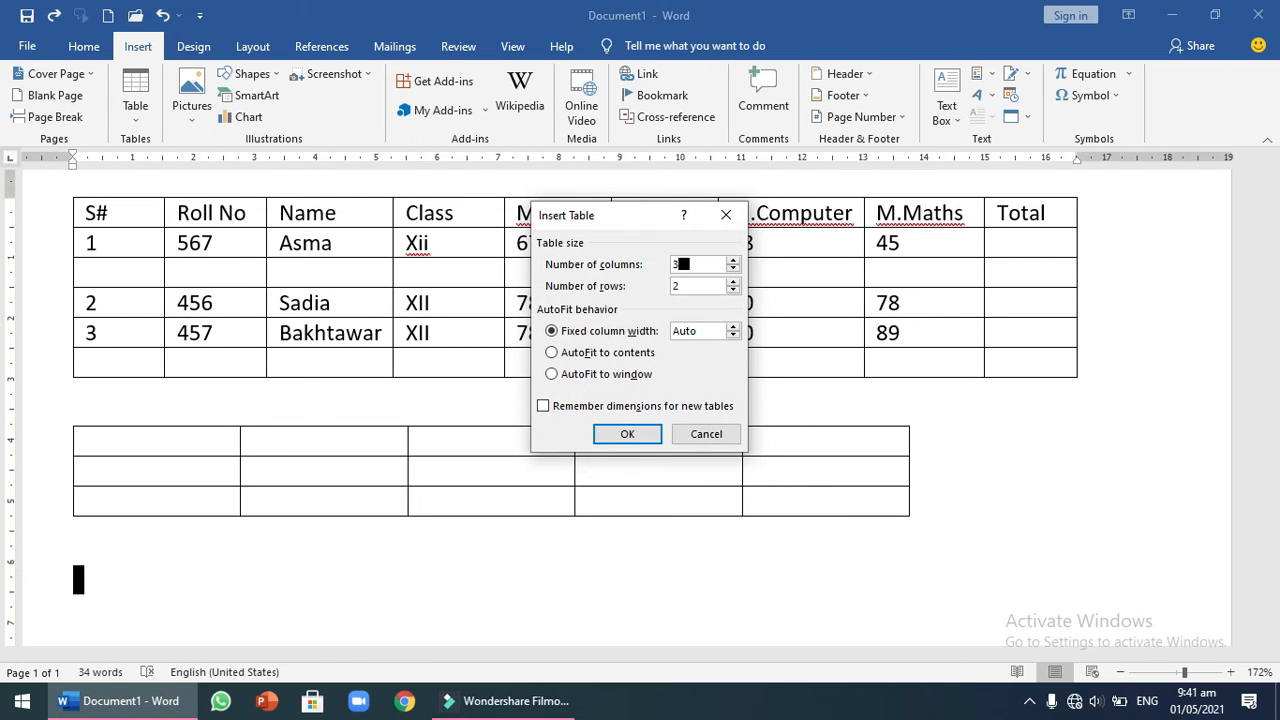
pyautogui.doubleClick(678, 285)
pyautogui.click(576, 356)
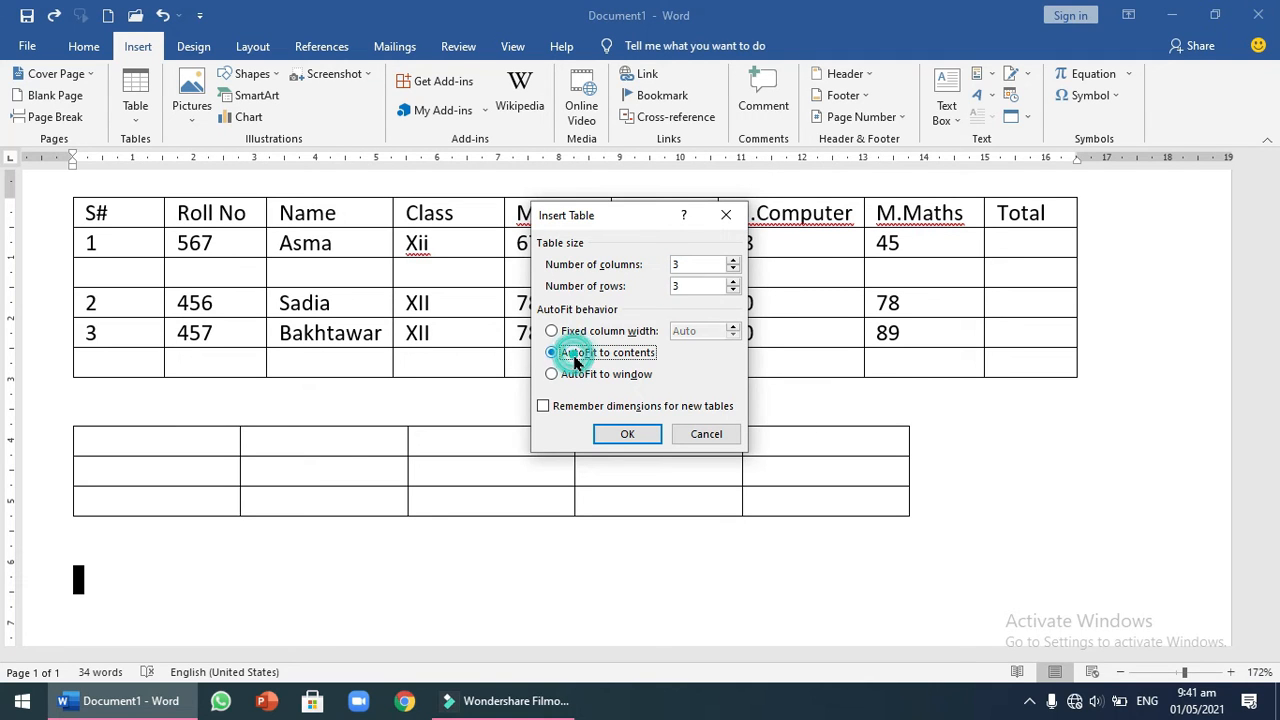
pyautogui.click(626, 436)
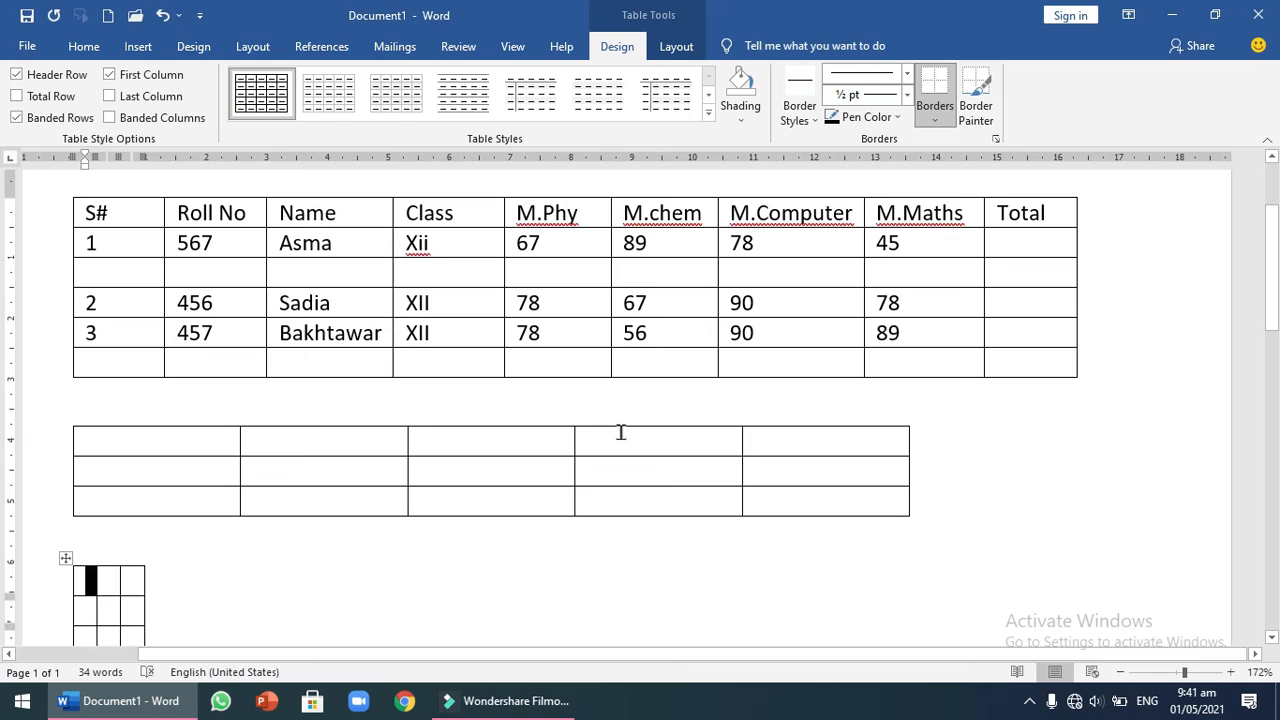
pyautogui.write('ER')
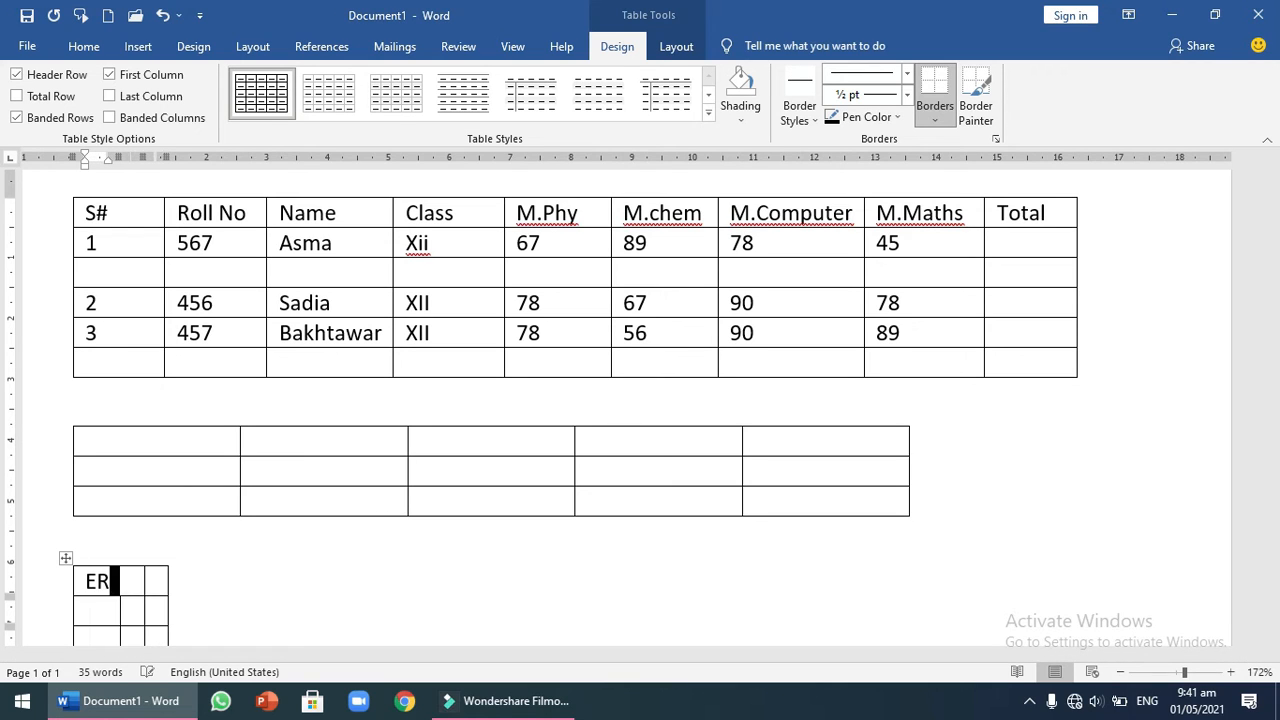
pyautogui.press('BackSpace')
pyautogui.press('BackSpace')
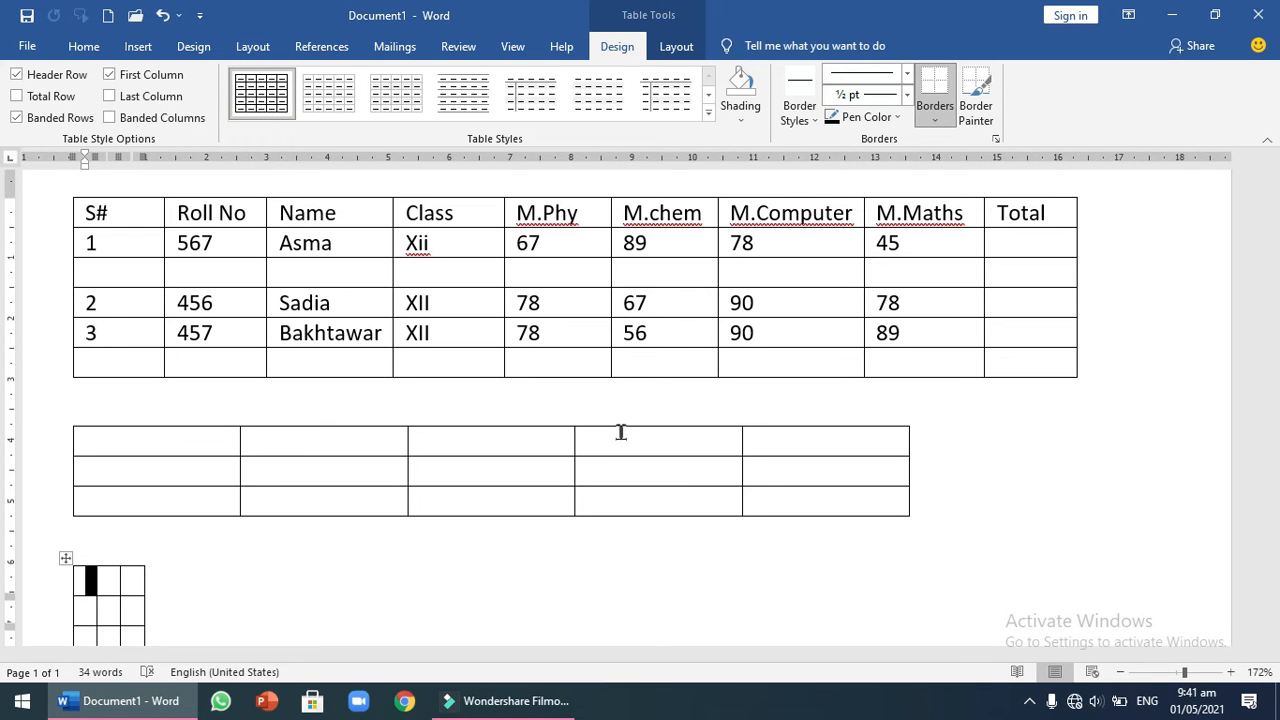
# Step: Fill the third table's header row with Name, Class and Section
pyautogui.write('name')
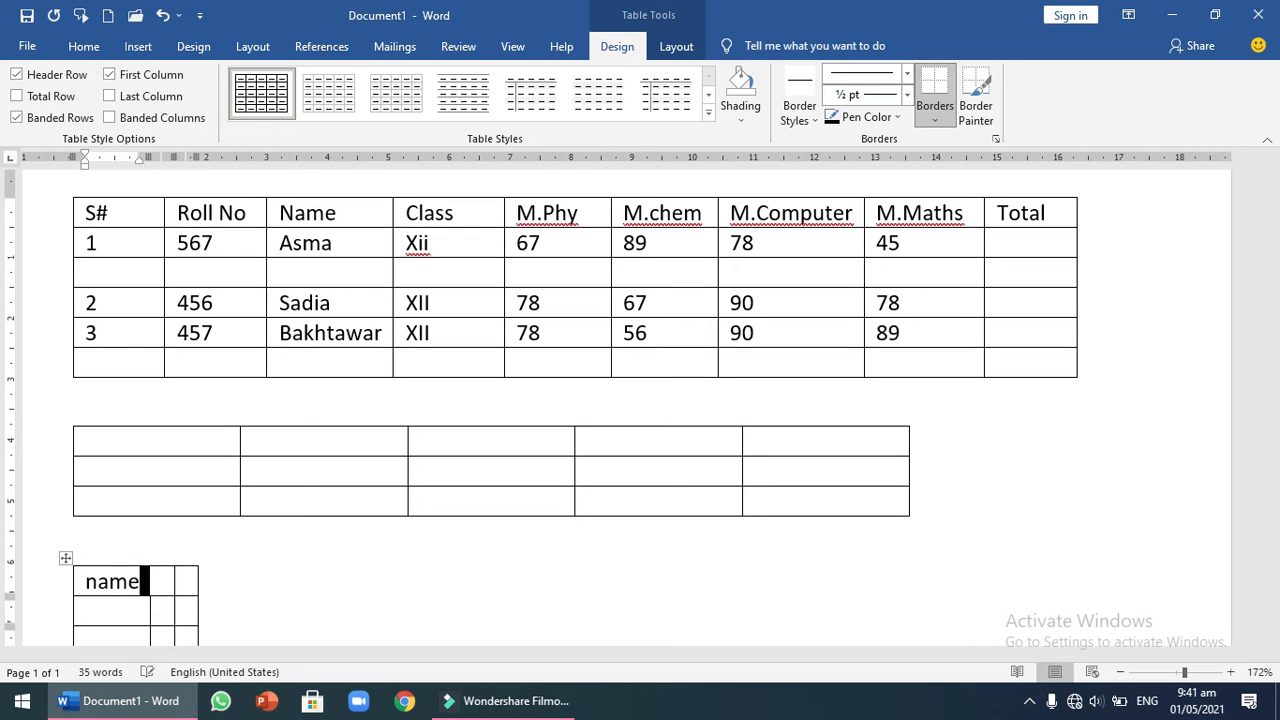
pyautogui.press('Tab')
pyautogui.write('class')
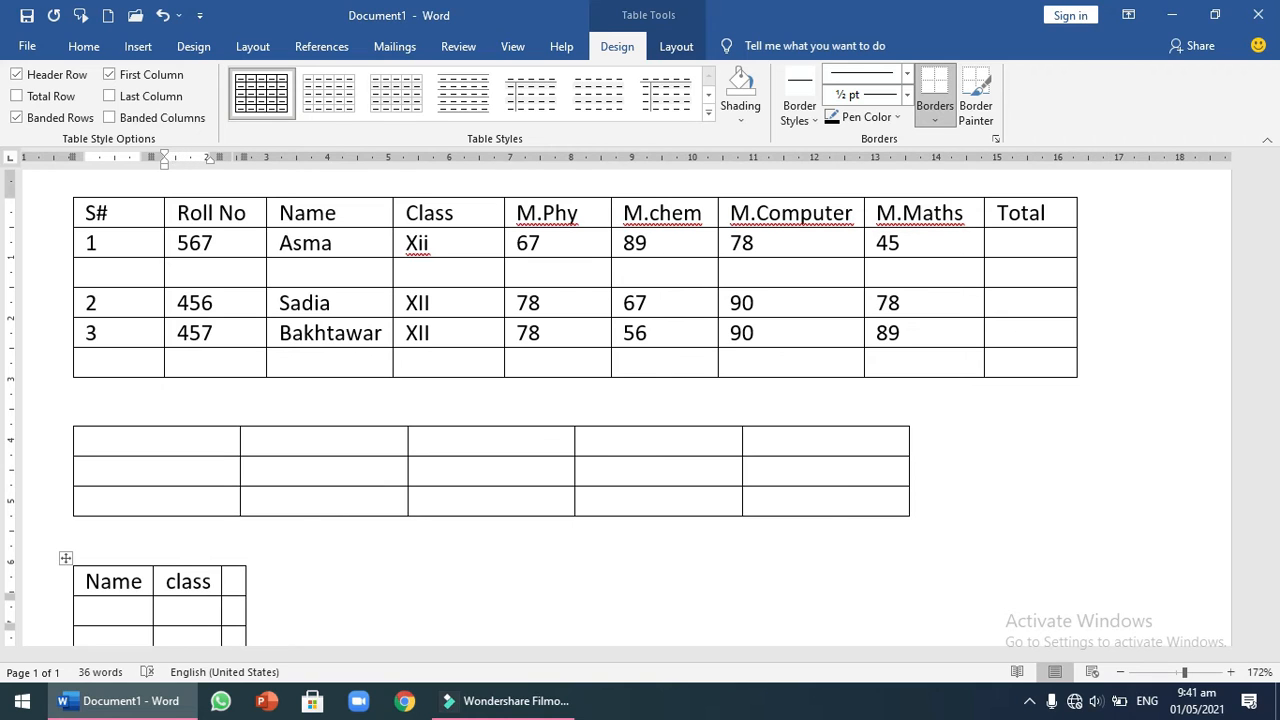
pyautogui.press('Tab')
pyautogui.write('section')
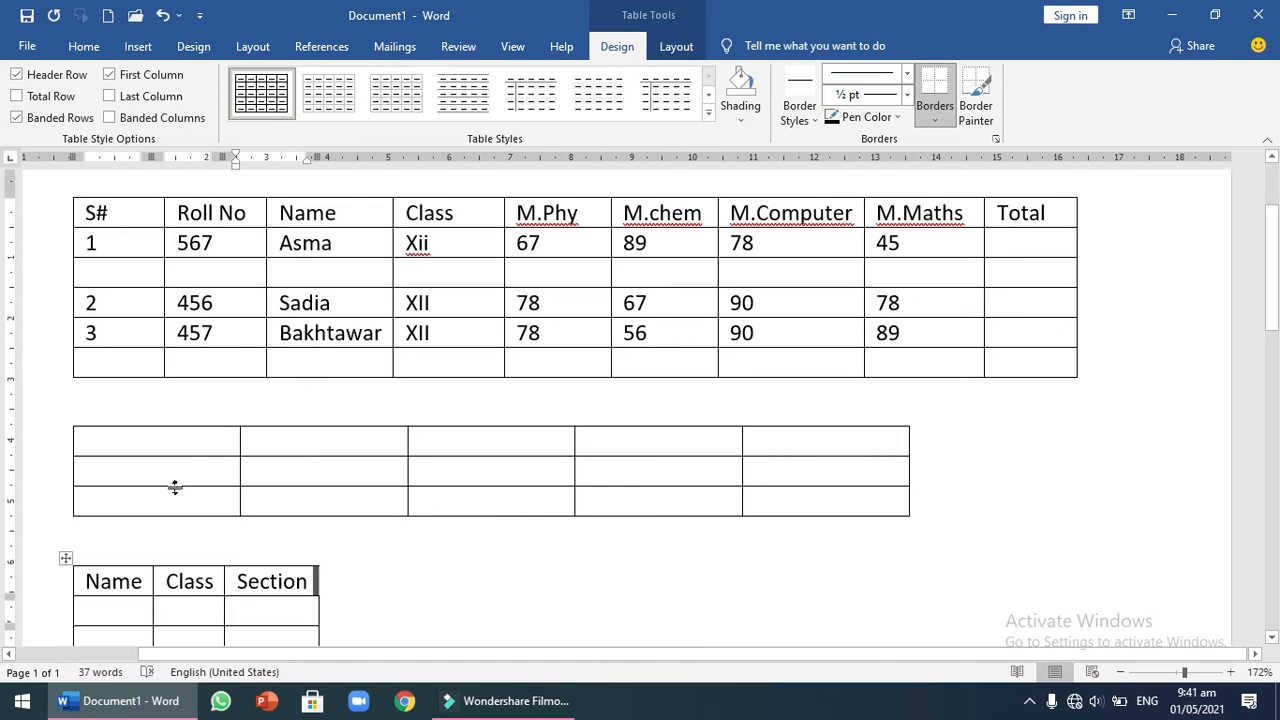
# Step: Apply AutoFit to Window to the third table with the Name, Class and Section headers
pyautogui.rightClick(66, 563)
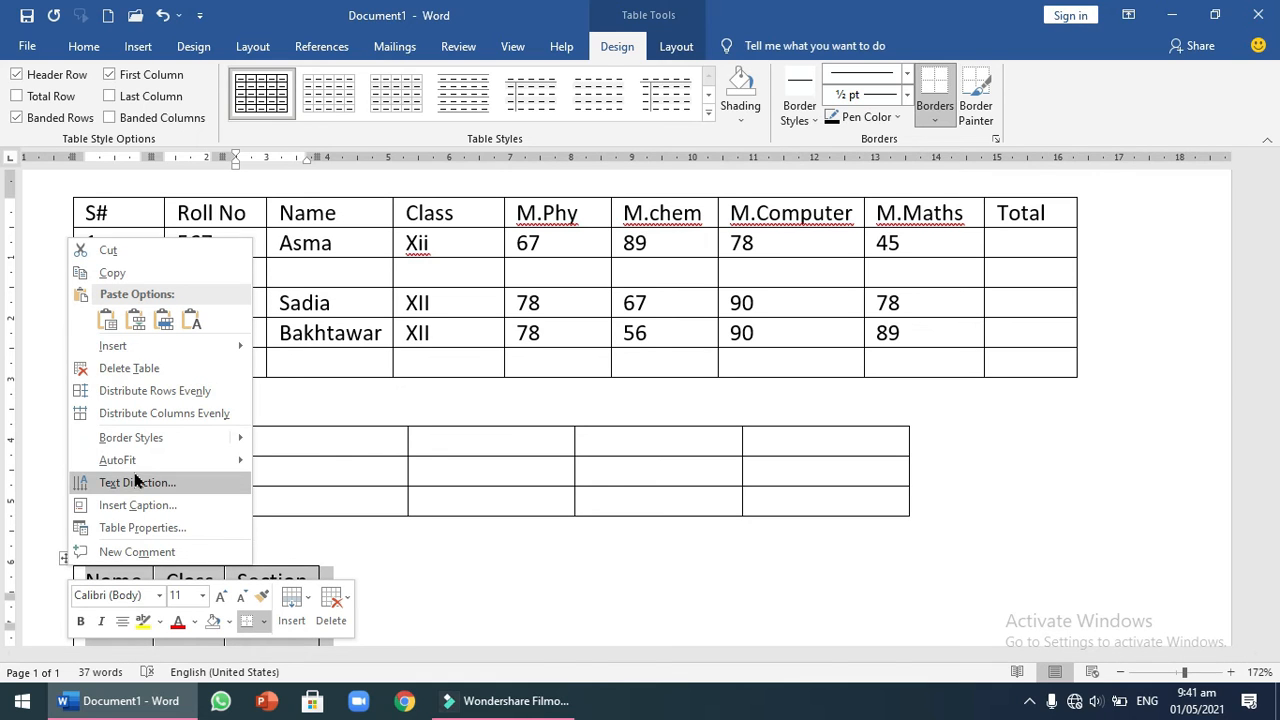
pyautogui.moveTo(135, 466)
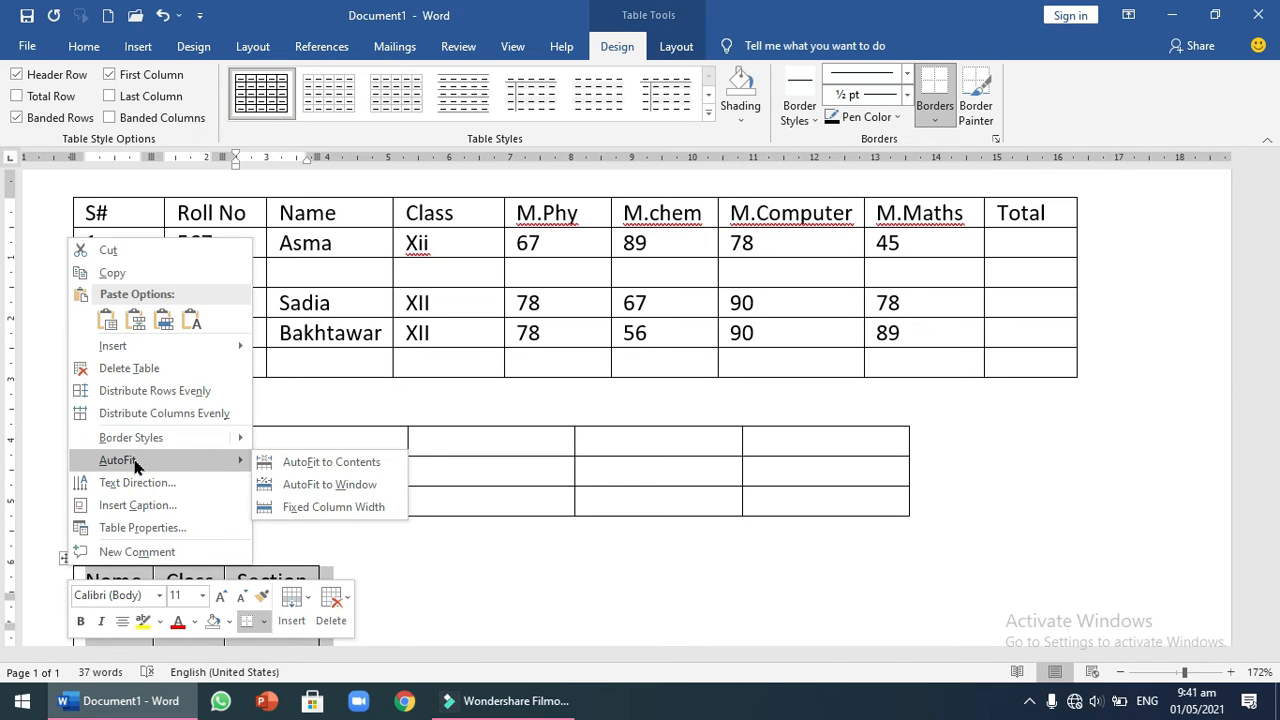
pyautogui.click(323, 486)
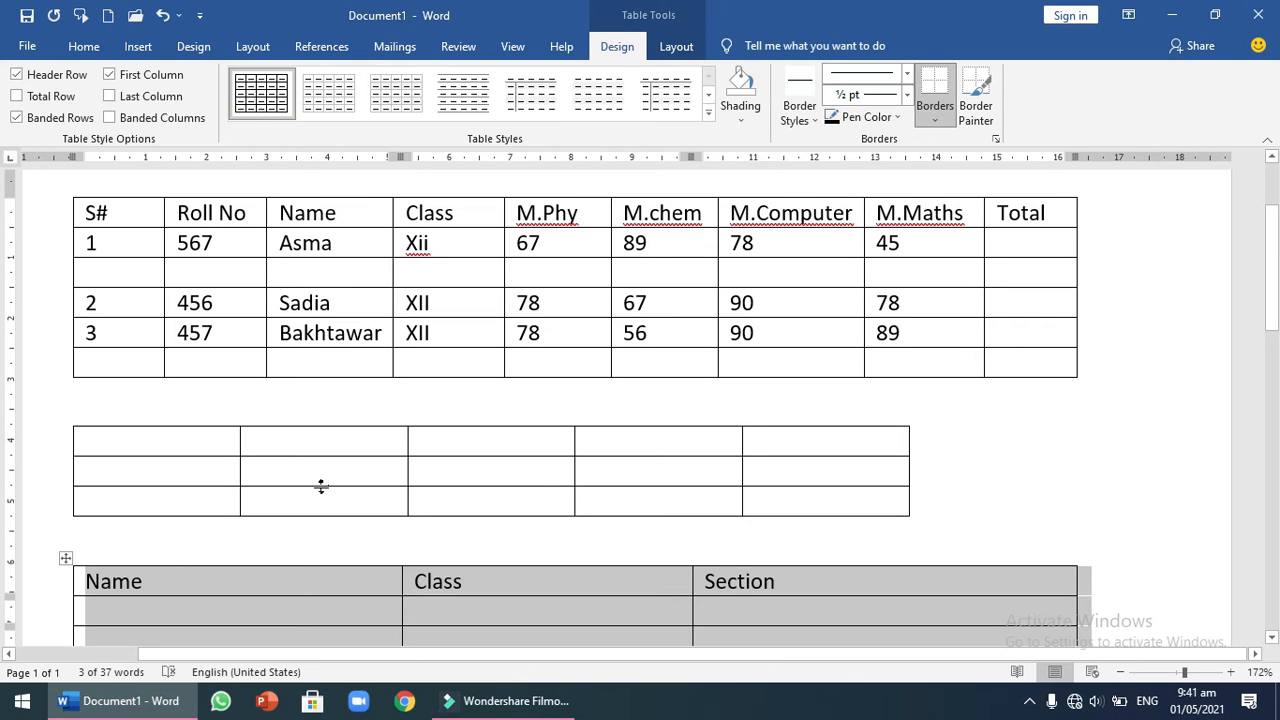
# Step: Apply AutoFit to Contents to the whole student marks table
pyautogui.click(86, 208)
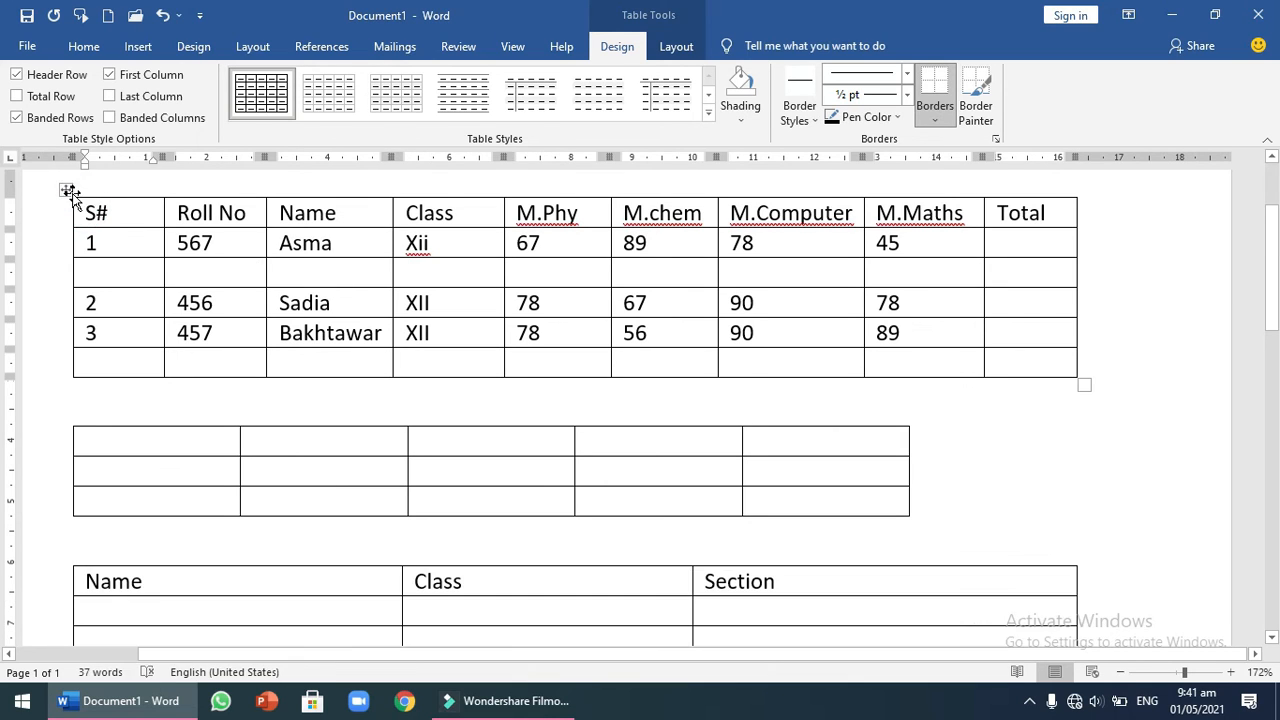
pyautogui.click(66, 191)
pyautogui.rightClick(64, 191)
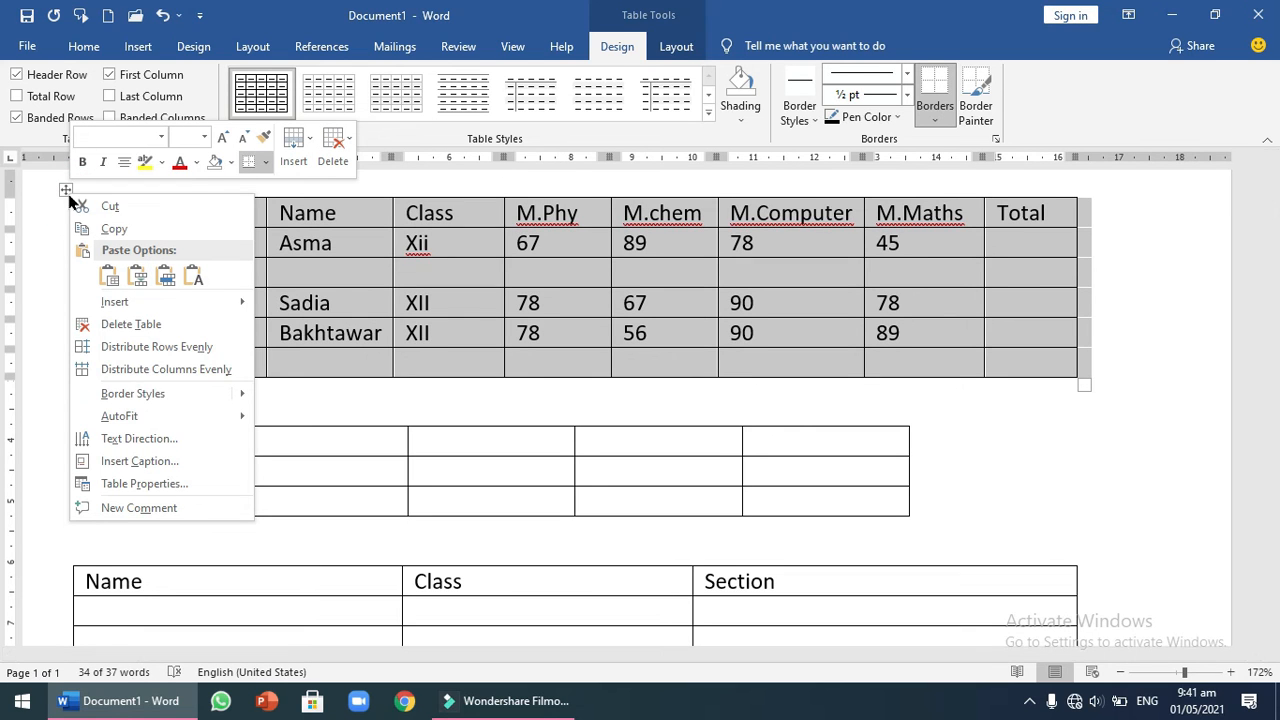
pyautogui.click(198, 420)
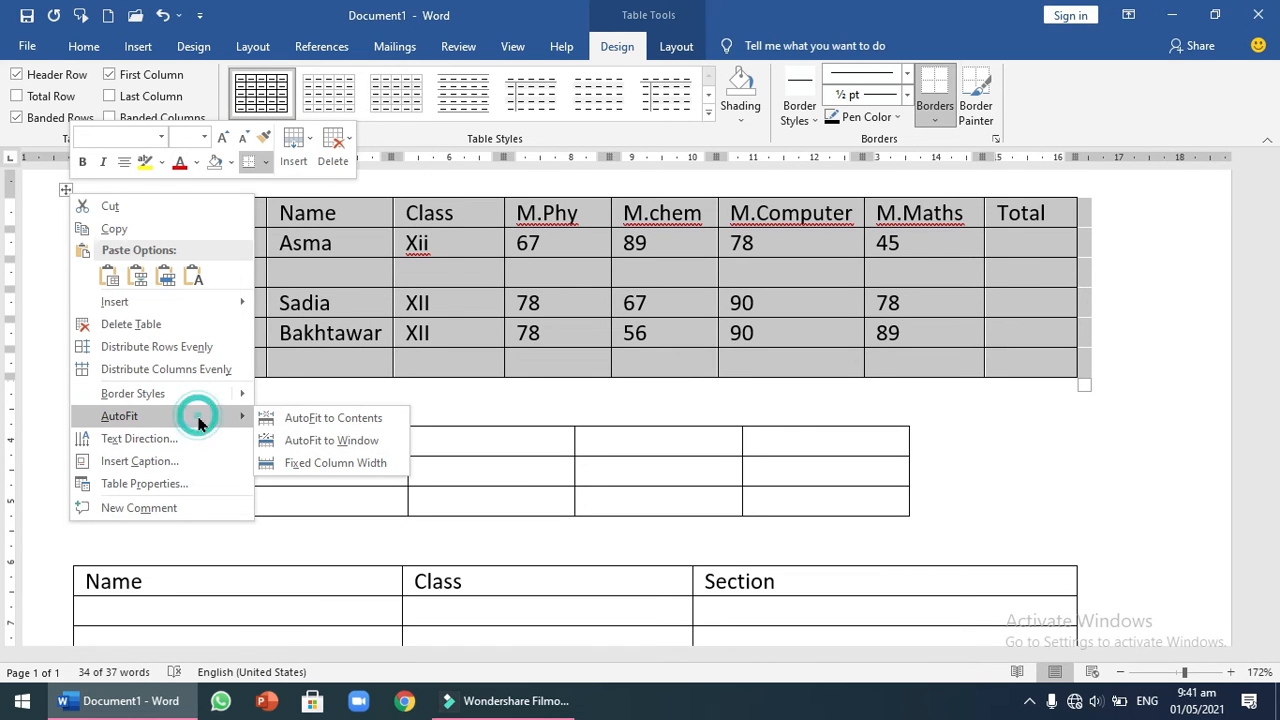
pyautogui.click(350, 420)
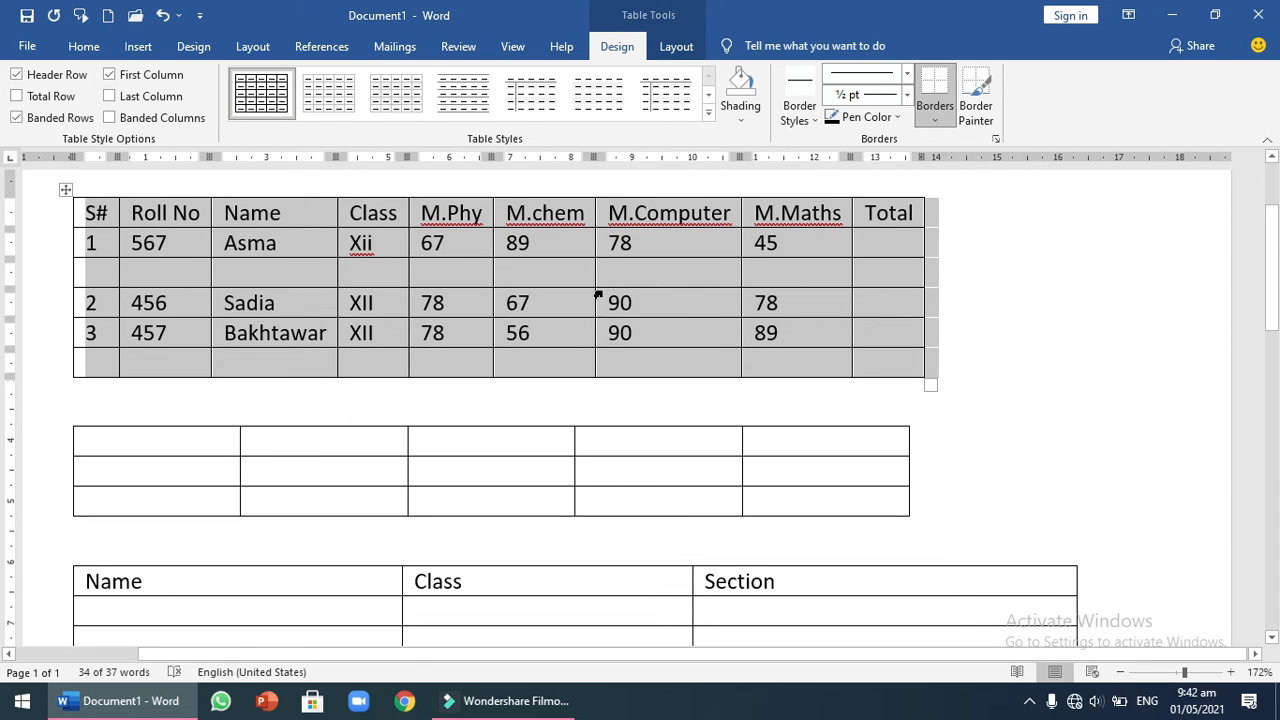
# Step: Switch the student marks table to AutoFit to Window
pyautogui.rightClick(68, 193)
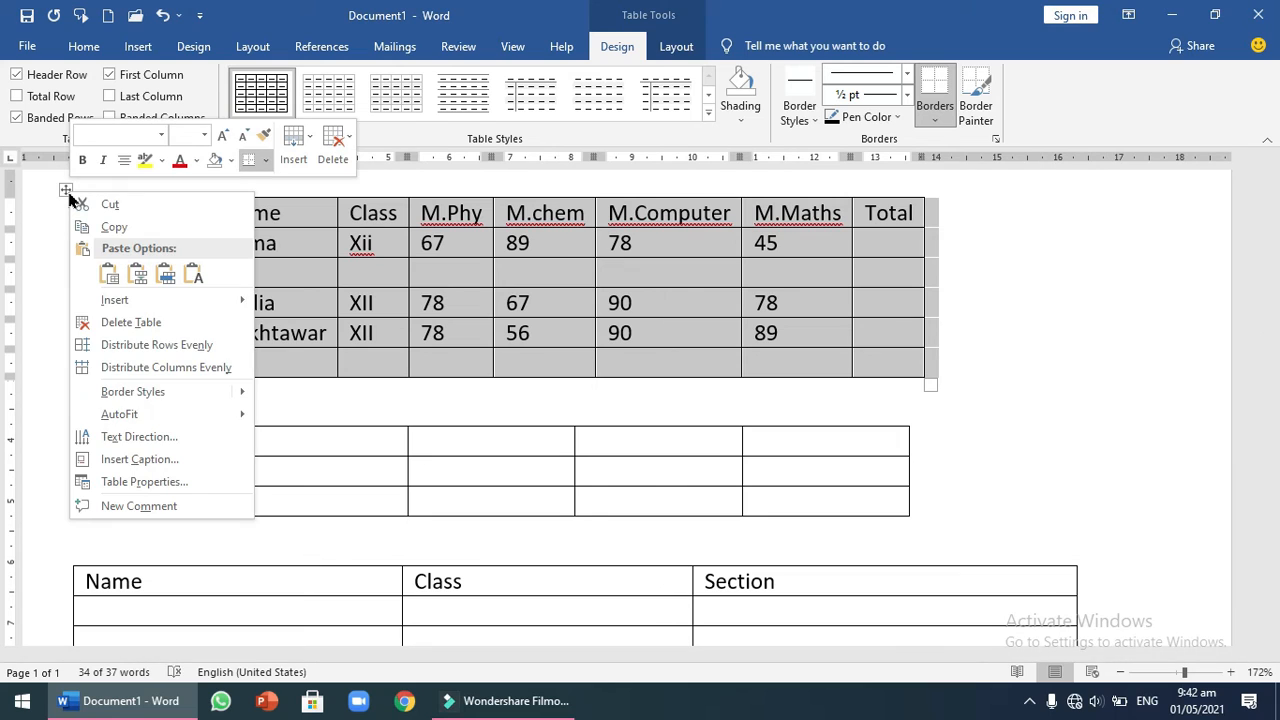
pyautogui.moveTo(205, 416)
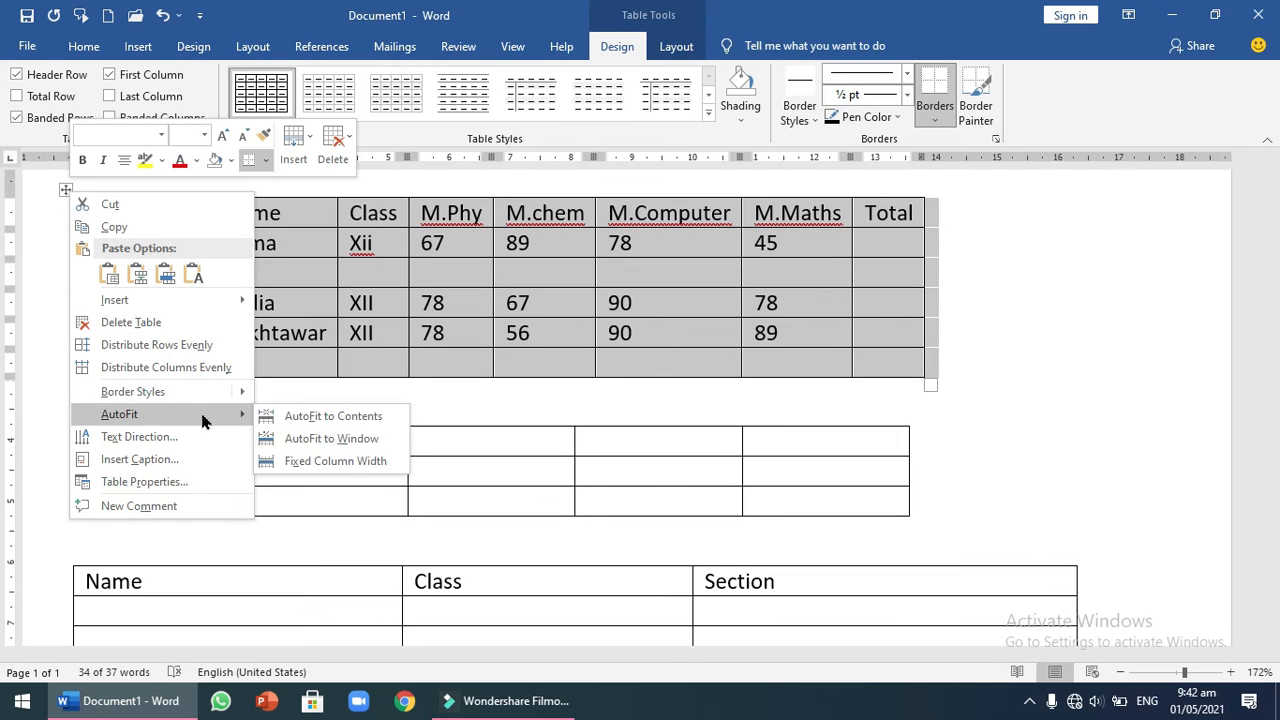
pyautogui.click(311, 440)
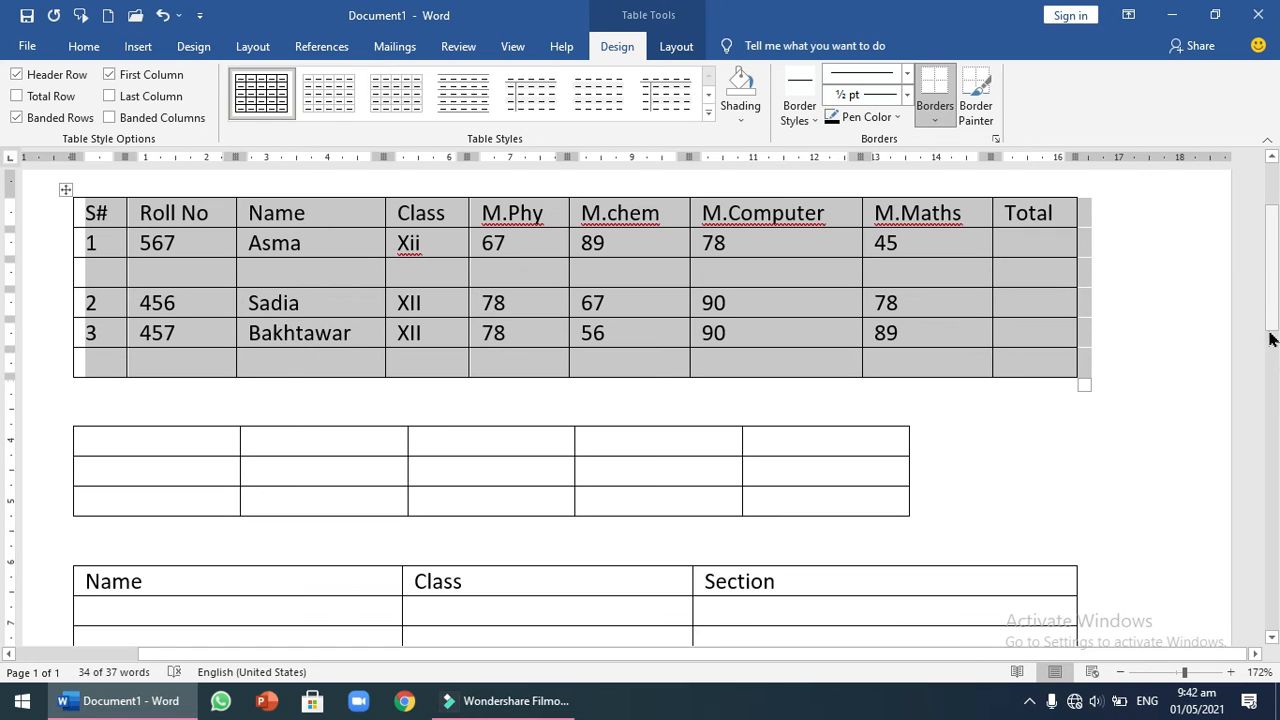
# Step: Draw a single-cell table about 15.1 cm wide and 2.65 cm high below the second table using Draw Table
pyautogui.moveTo(1272, 277); pyautogui.dragTo(1273, 239)
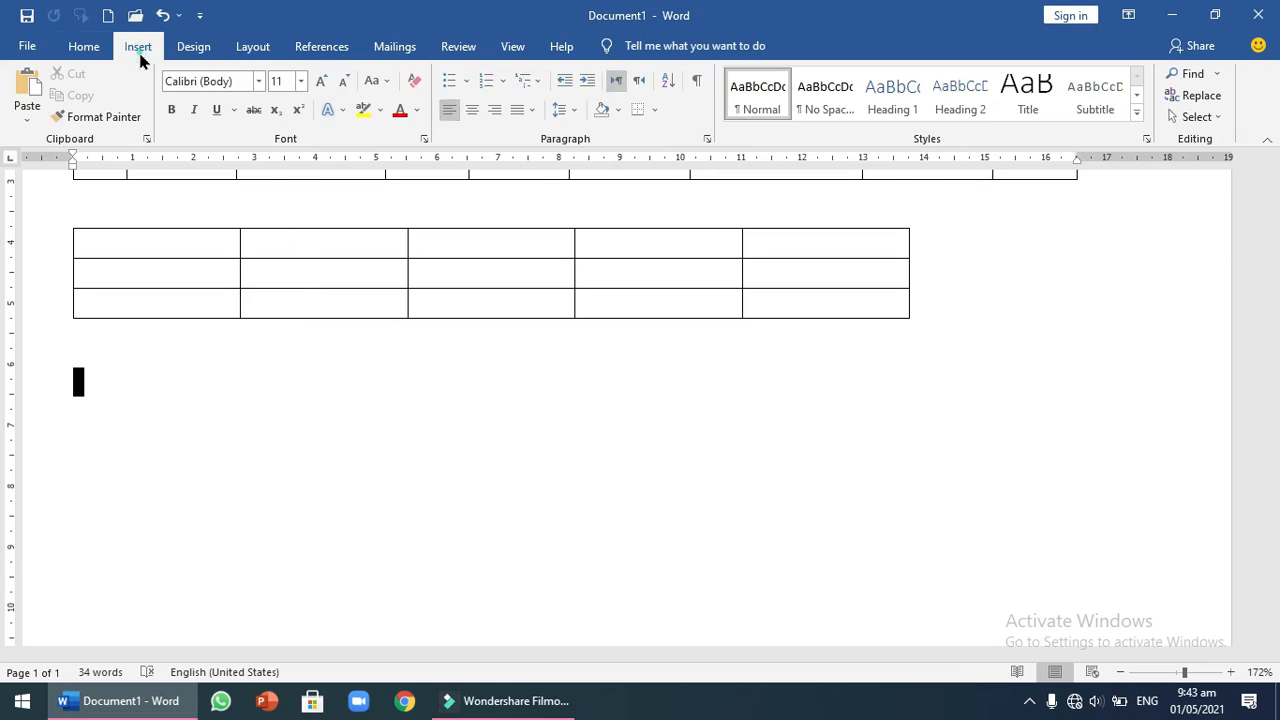
pyautogui.click(140, 52)
pyautogui.click(134, 118)
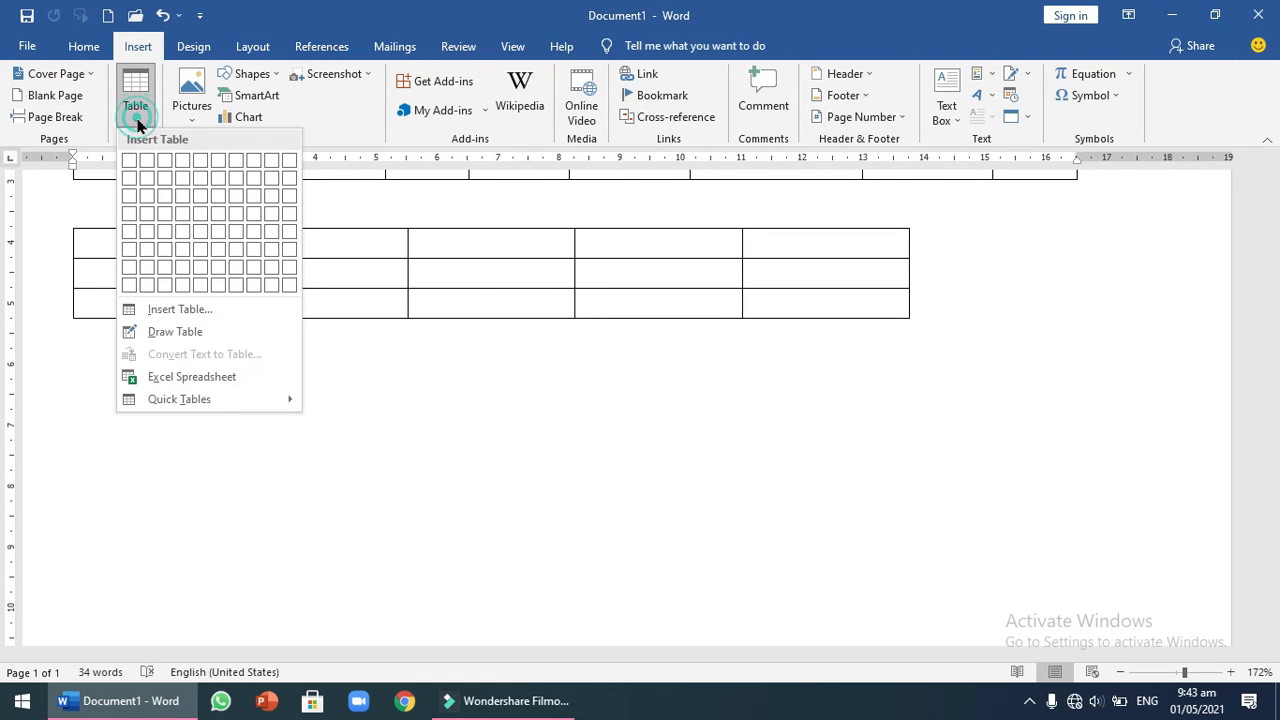
pyautogui.click(165, 333)
pyautogui.moveTo(104, 383)
pyautogui.mouseDown()
pyautogui.moveTo(155, 430)
pyautogui.moveTo(411, 543)
pyautogui.moveTo(1025, 546)
pyautogui.mouseUp()
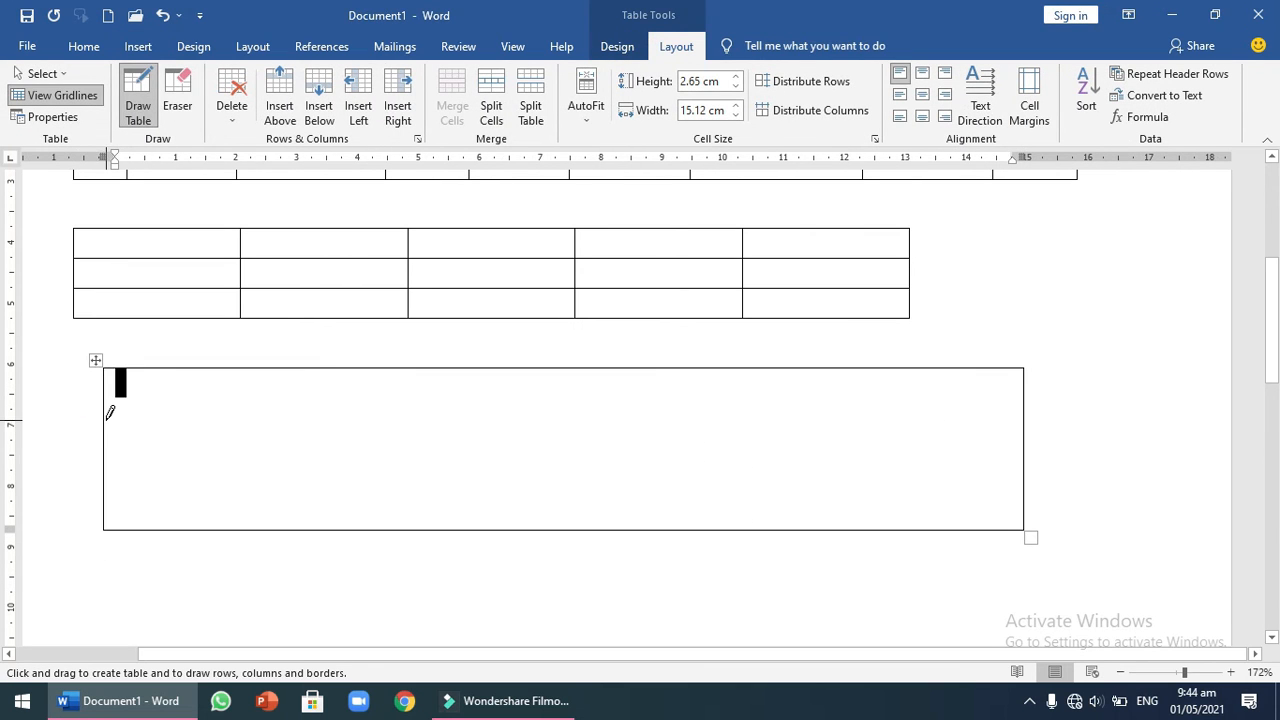
# Step: Draw two horizontal lines across the hand-drawn table to divide it into three rows
pyautogui.moveTo(106, 406); pyautogui.dragTo(817, 379)
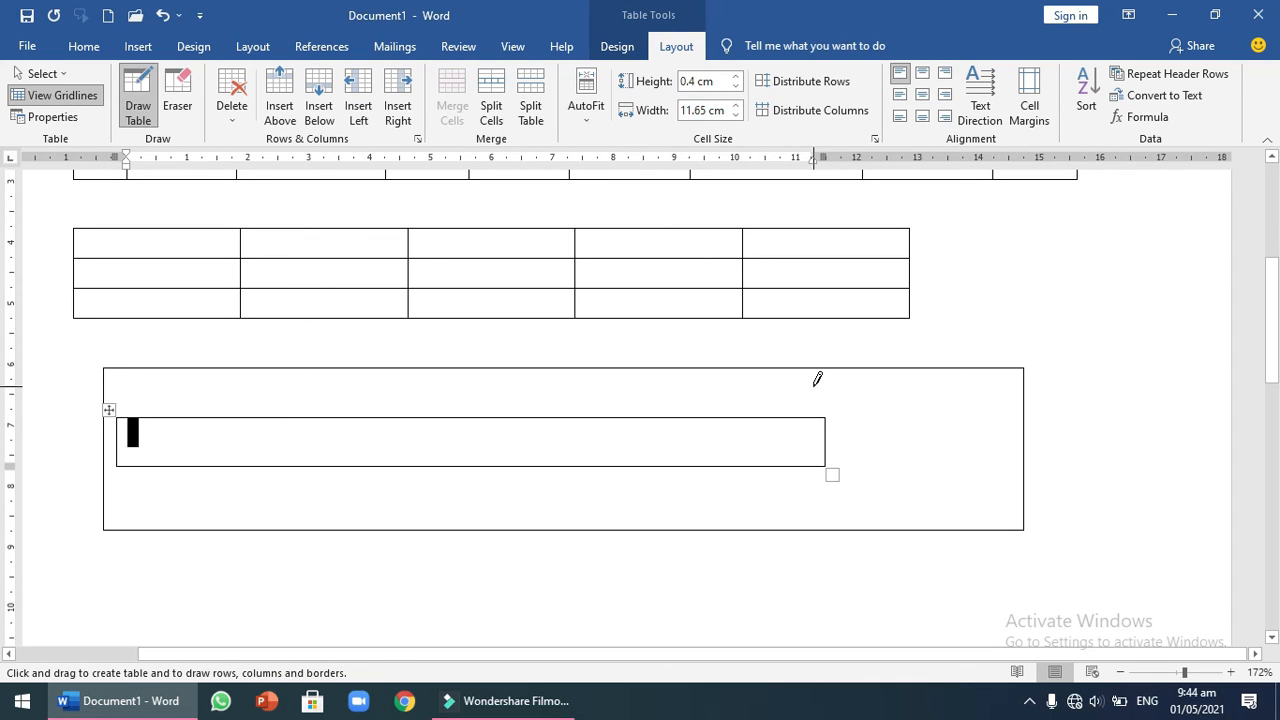
pyautogui.hotkey('ctrl', 'z')
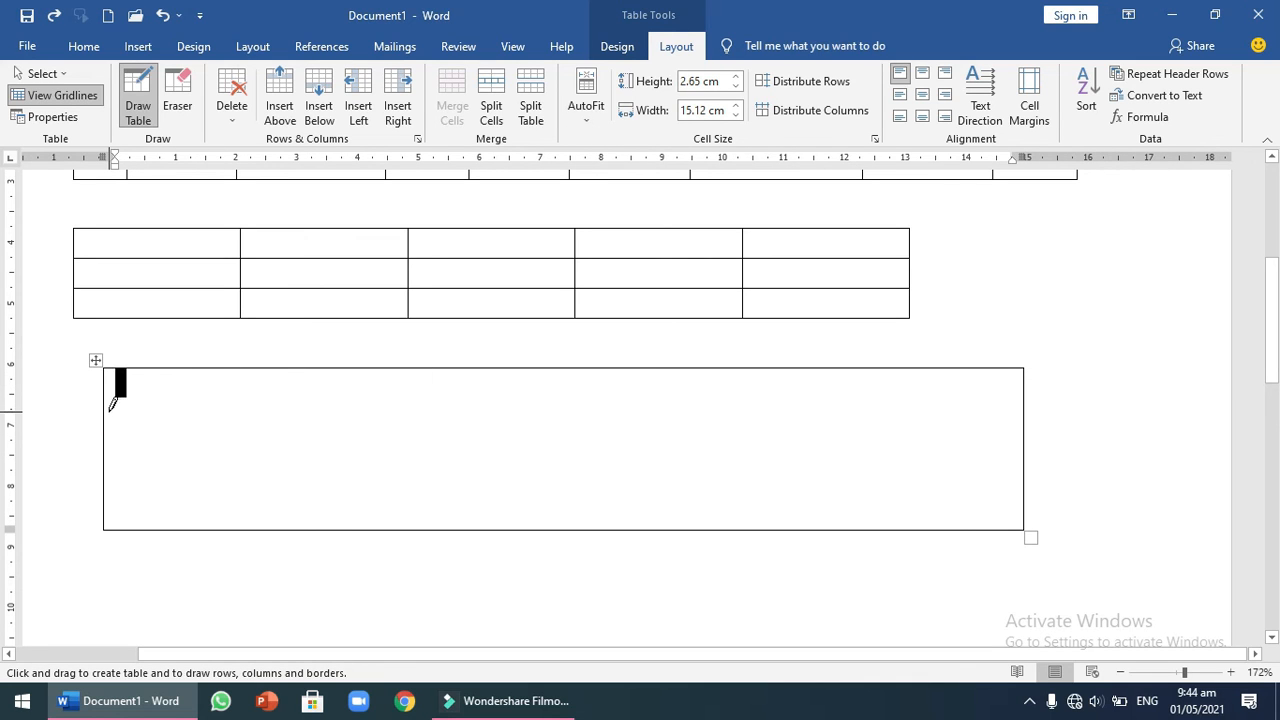
pyautogui.moveTo(110, 402)
pyautogui.mouseDown()
pyautogui.moveTo(548, 380)
pyautogui.moveTo(801, 384)
pyautogui.mouseUp()
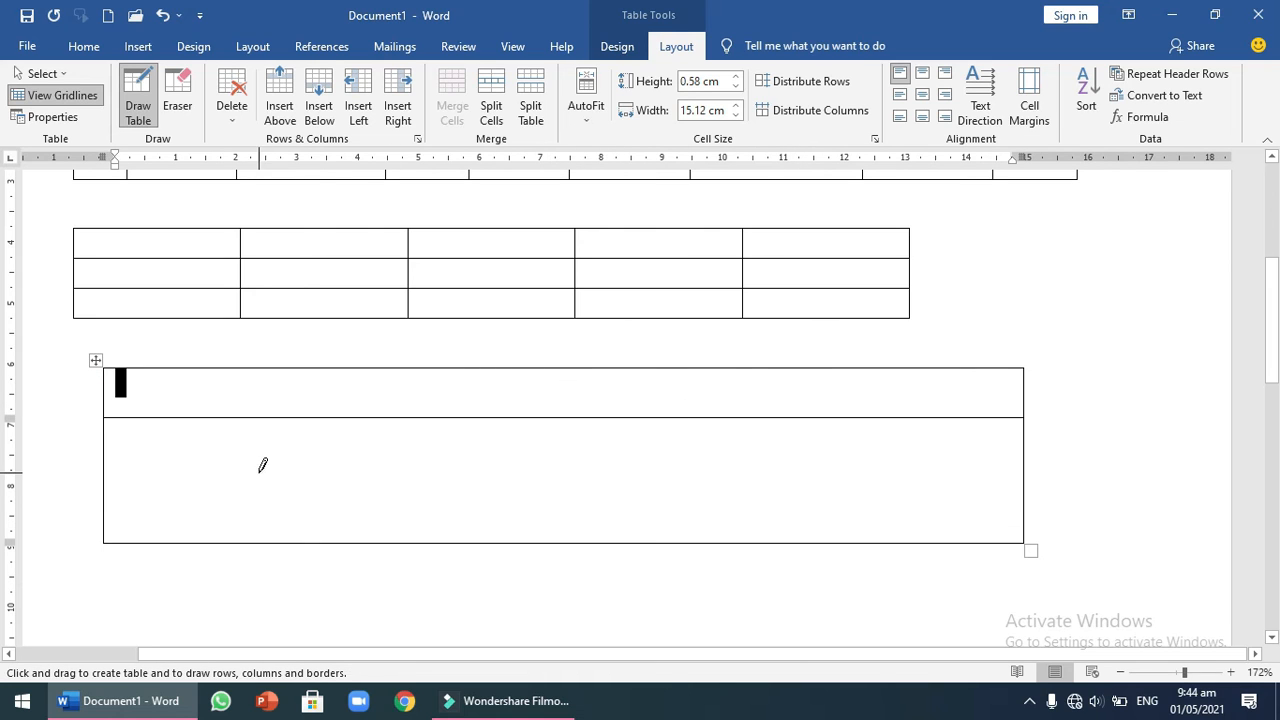
pyautogui.click(106, 485)
pyautogui.moveTo(106, 485)
pyautogui.mouseDown()
pyautogui.moveTo(674, 471)
pyautogui.moveTo(729, 451)
pyautogui.moveTo(928, 469)
pyautogui.mouseUp()
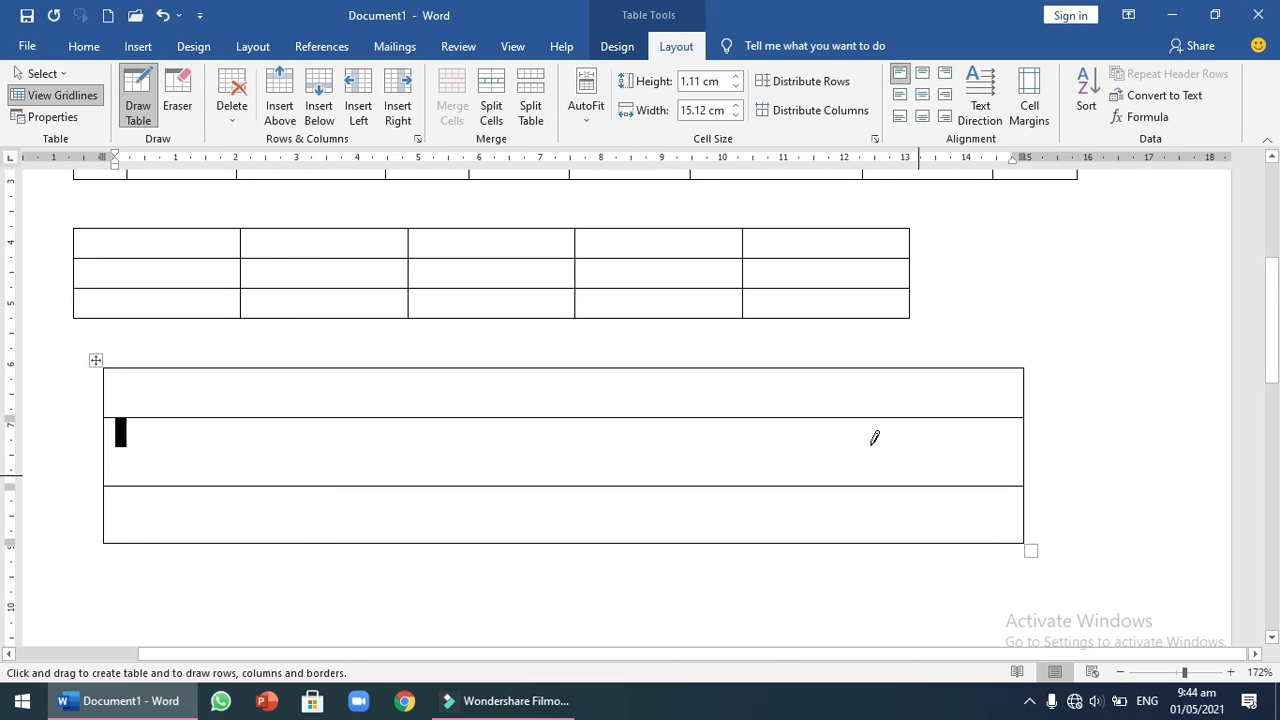
# Step: Draw four vertical lines through all rows of the hand-drawn table to divide it into five columns
pyautogui.moveTo(308, 368); pyautogui.dragTo(308, 540)
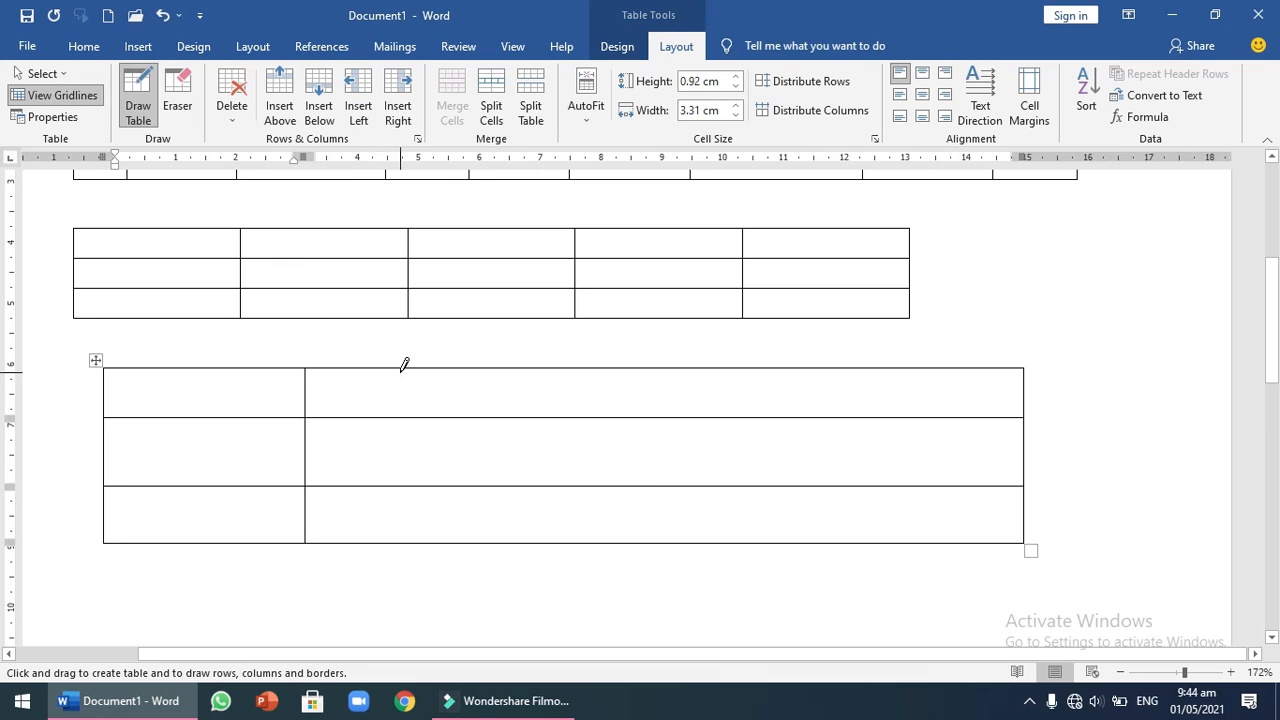
pyautogui.moveTo(400, 368); pyautogui.dragTo(406, 526)
pyautogui.moveTo(615, 368); pyautogui.dragTo(610, 508)
pyautogui.moveTo(812, 368); pyautogui.dragTo(814, 529)
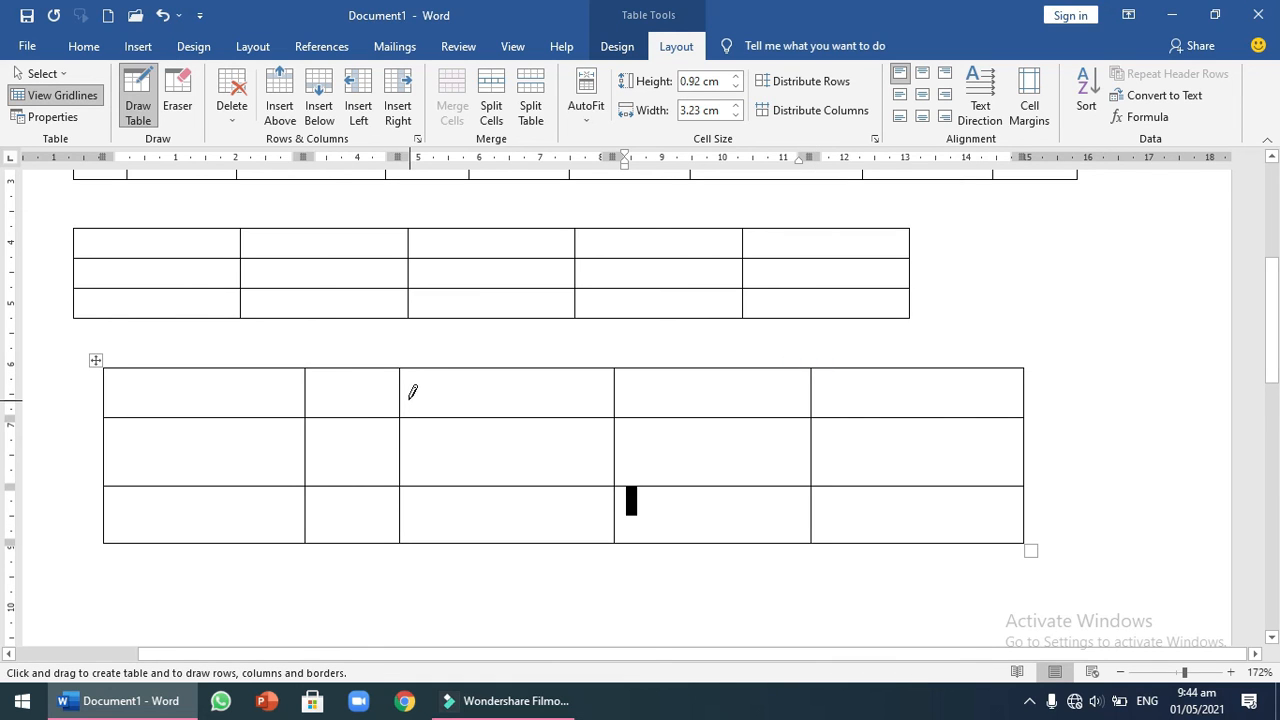
# Step: Split the third cell of the hand-drawn table's first row horizontally, and divide its lower half into four small cells with three vertical lines
pyautogui.moveTo(403, 383); pyautogui.dragTo(557, 391)
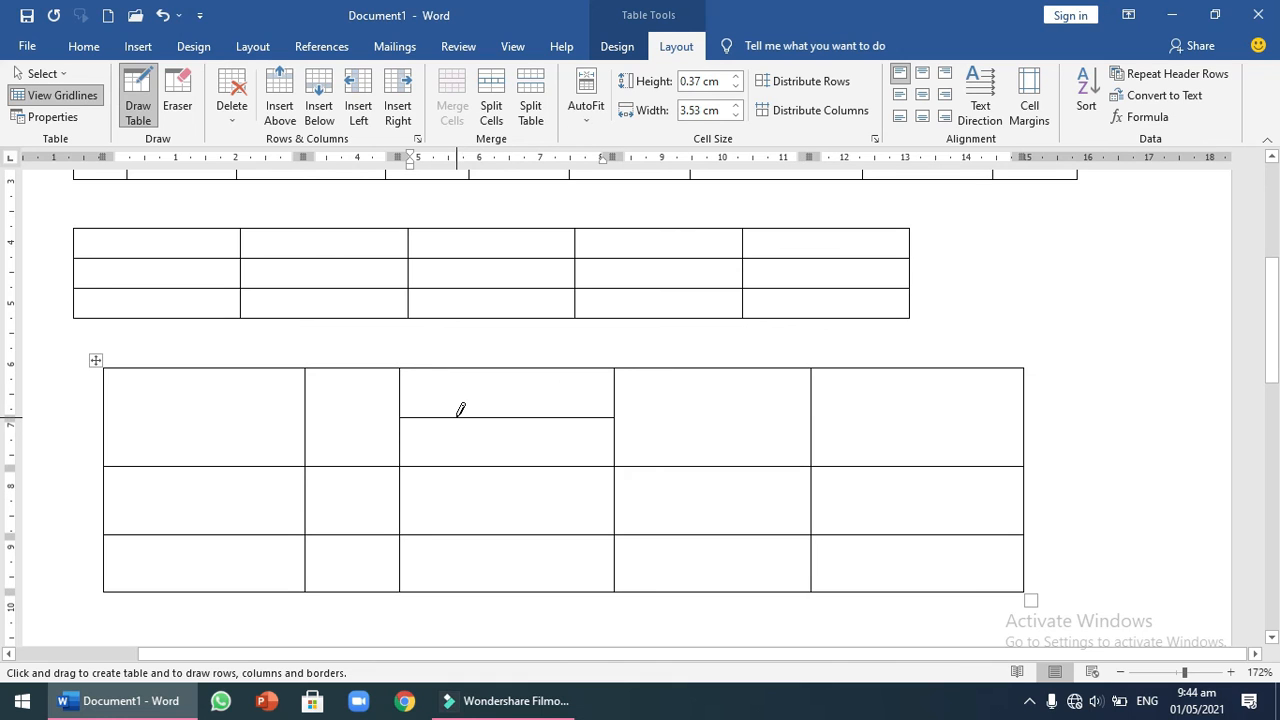
pyautogui.moveTo(456, 416); pyautogui.dragTo(457, 460)
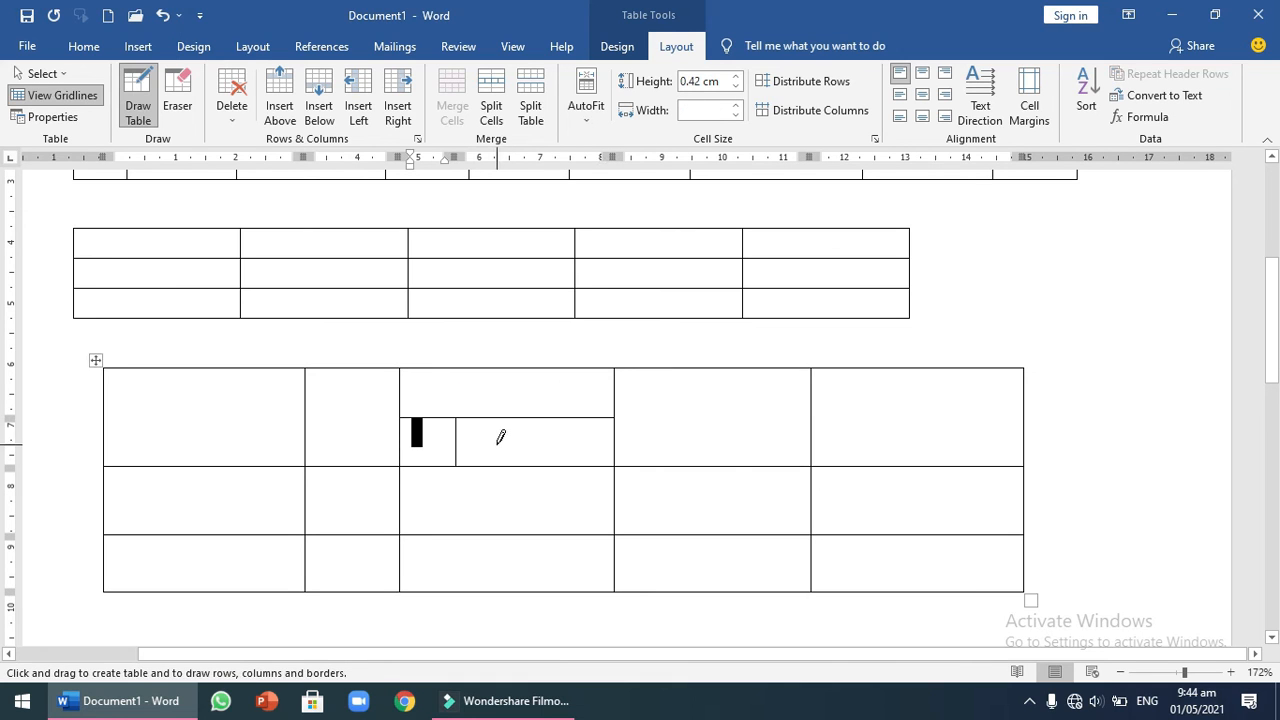
pyautogui.click(521, 416)
pyautogui.moveTo(527, 474); pyautogui.dragTo(529, 466)
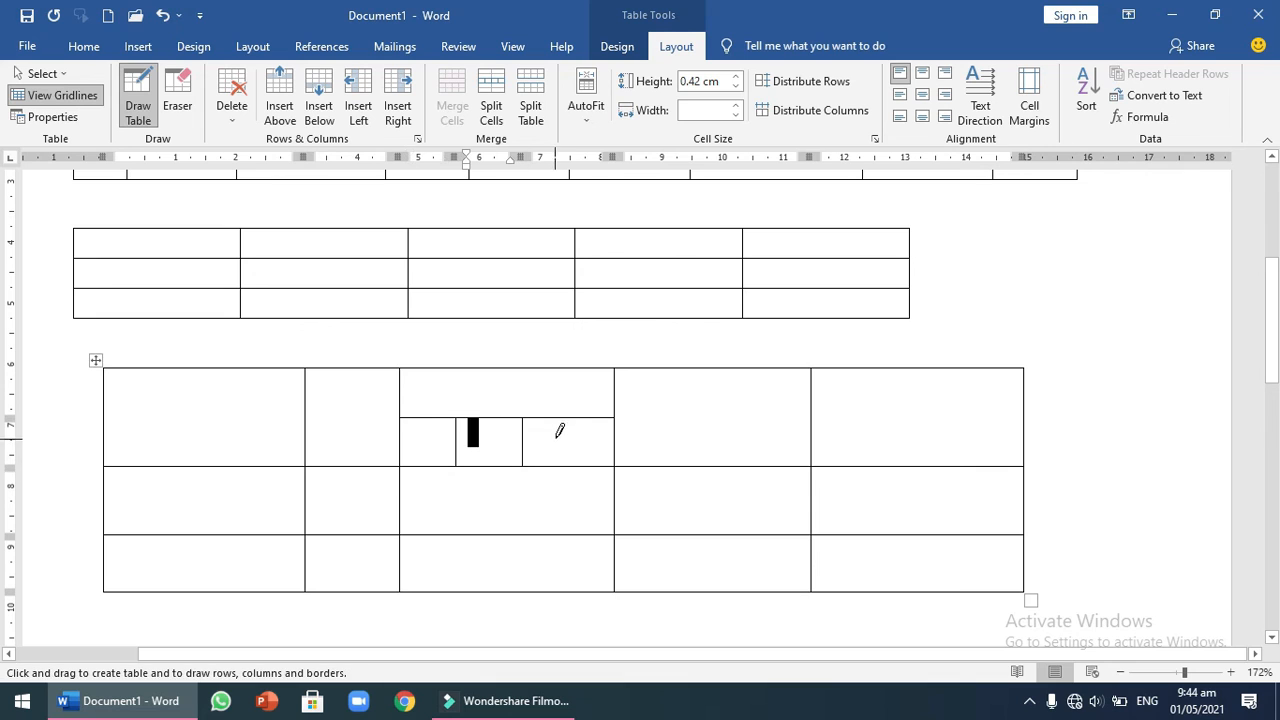
pyautogui.click(571, 416)
pyautogui.moveTo(571, 416); pyautogui.dragTo(582, 459)
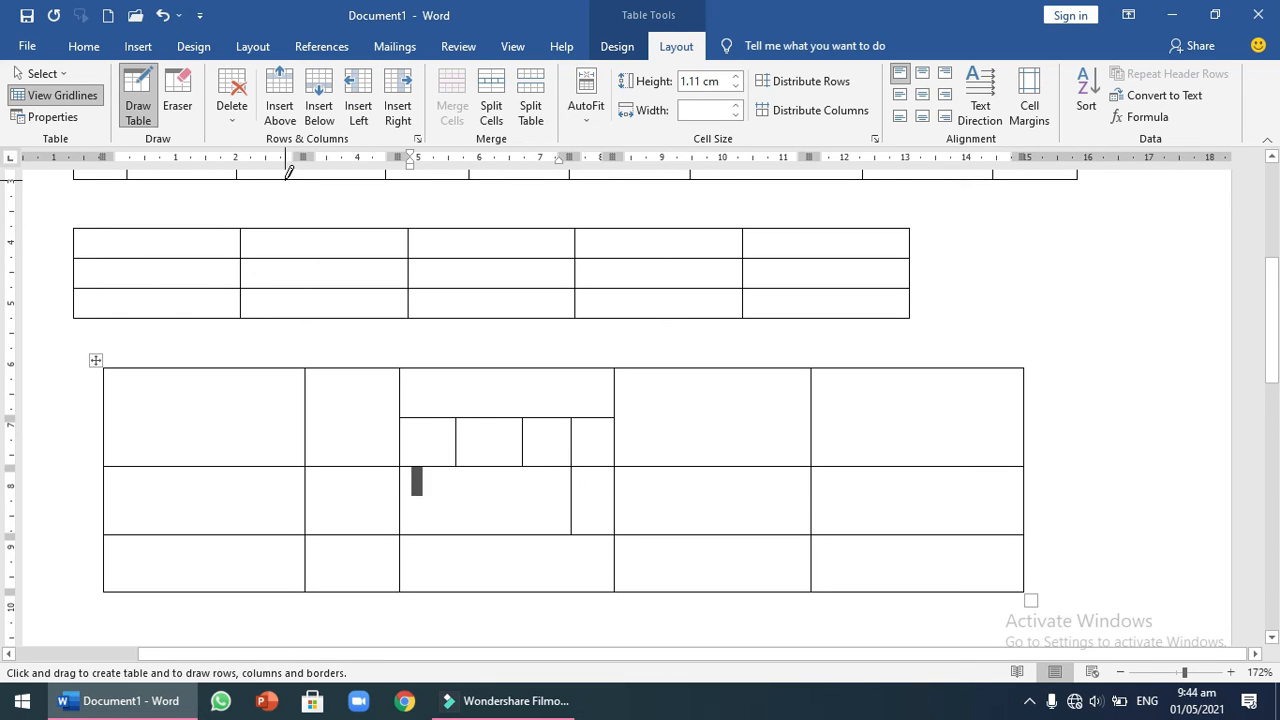
# Step: Erase the stray vertical line in the third cell of the hand-drawn table's second row
pyautogui.click(184, 104)
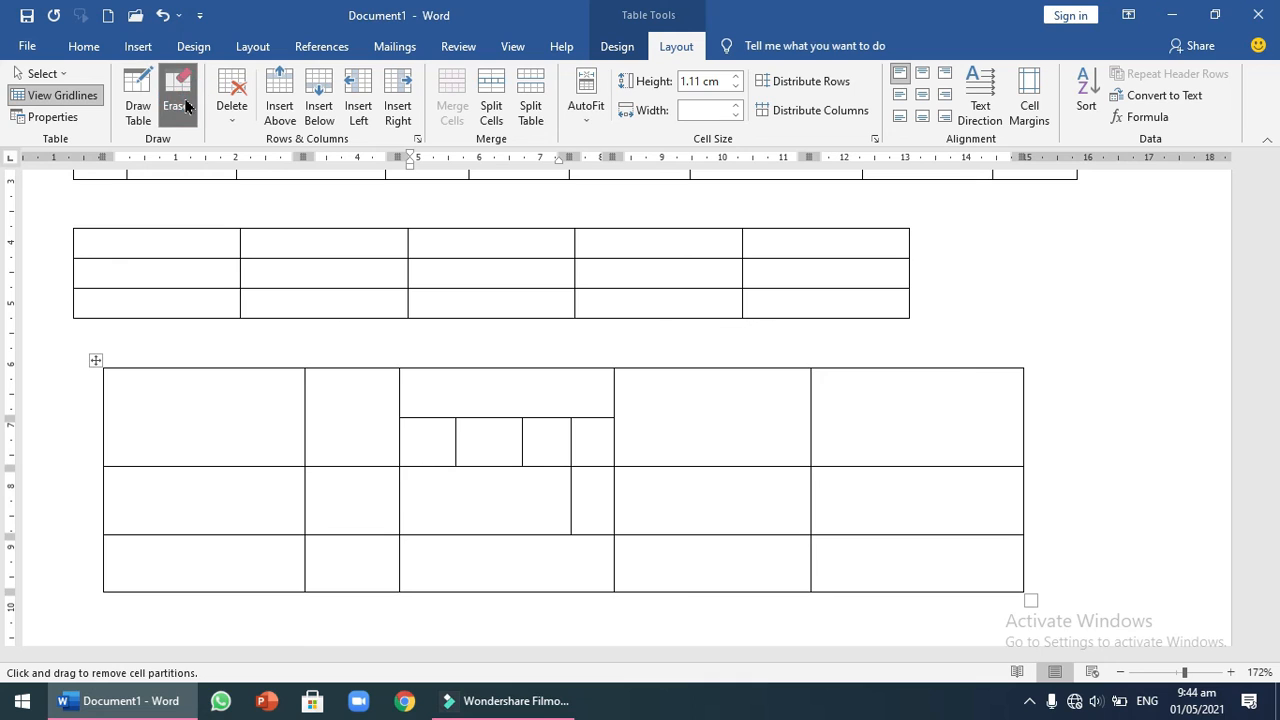
pyautogui.click(568, 474)
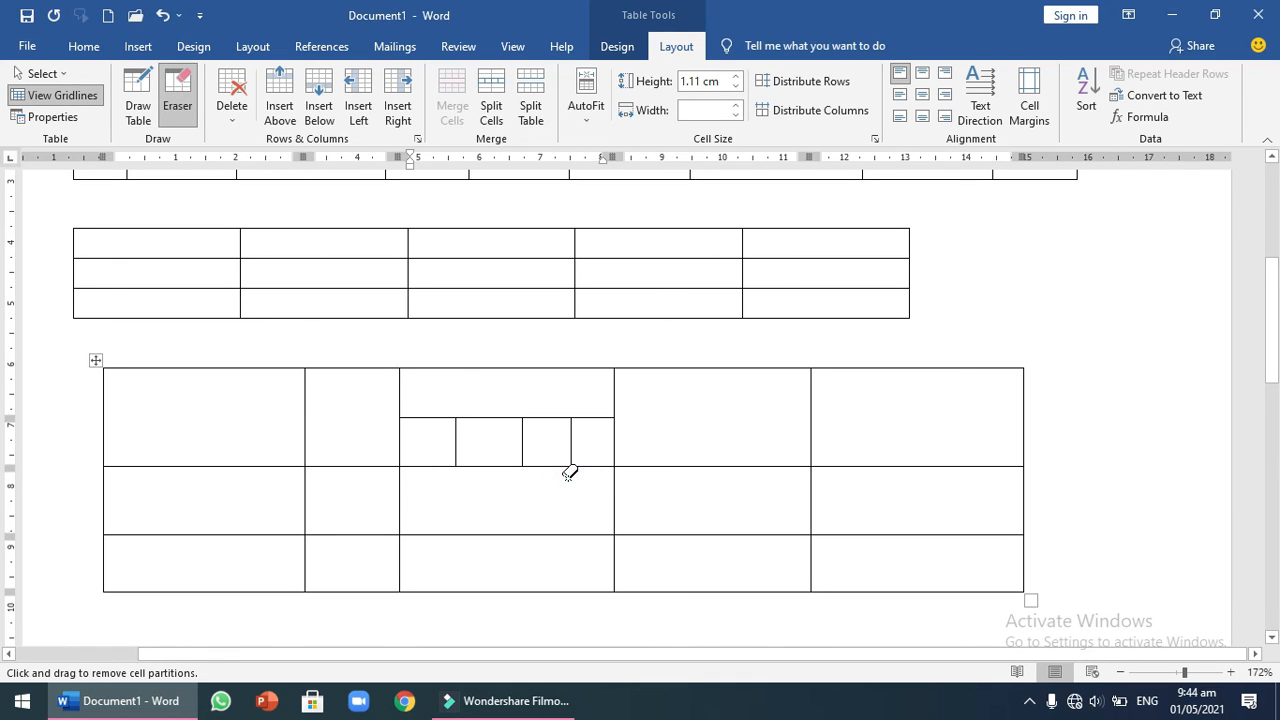
pyautogui.click(182, 92)
pyautogui.click(185, 92)
# Step: Draw a rising diagonal across the last cell of the first row and a horizontal line splitting the second row's first cell
pyautogui.click(137, 86)
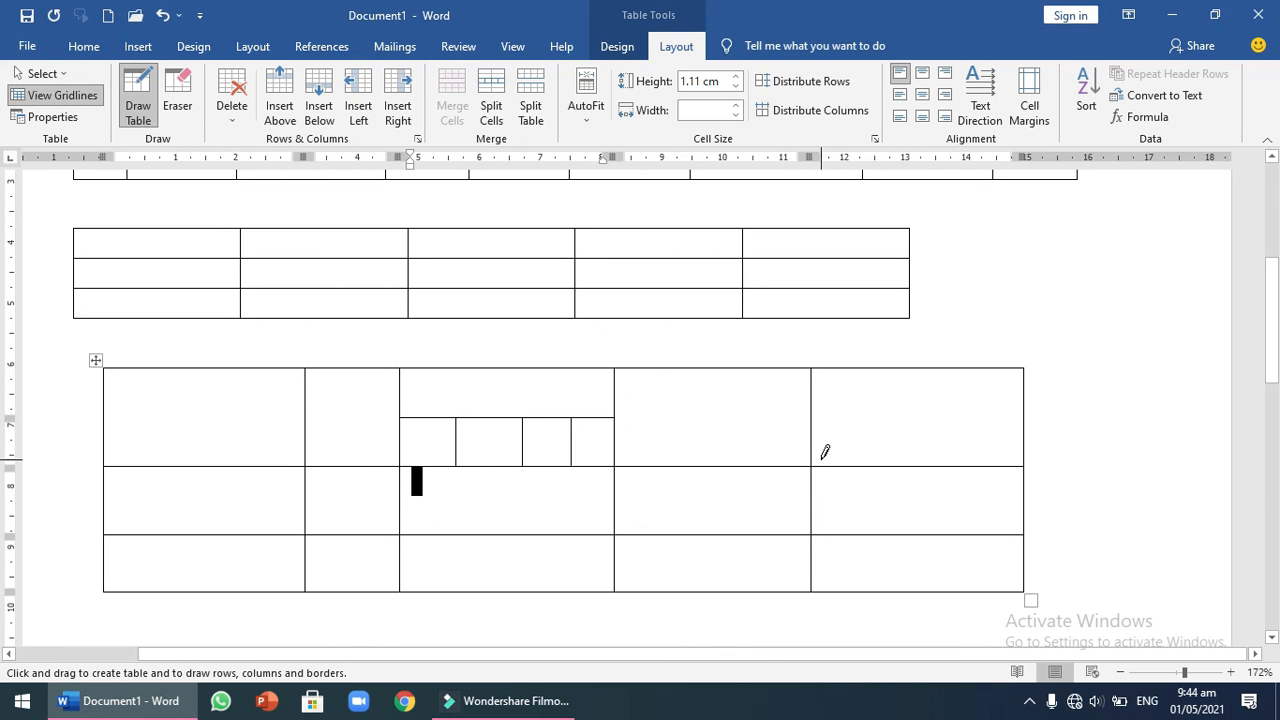
pyautogui.moveTo(813, 464); pyautogui.dragTo(1023, 369)
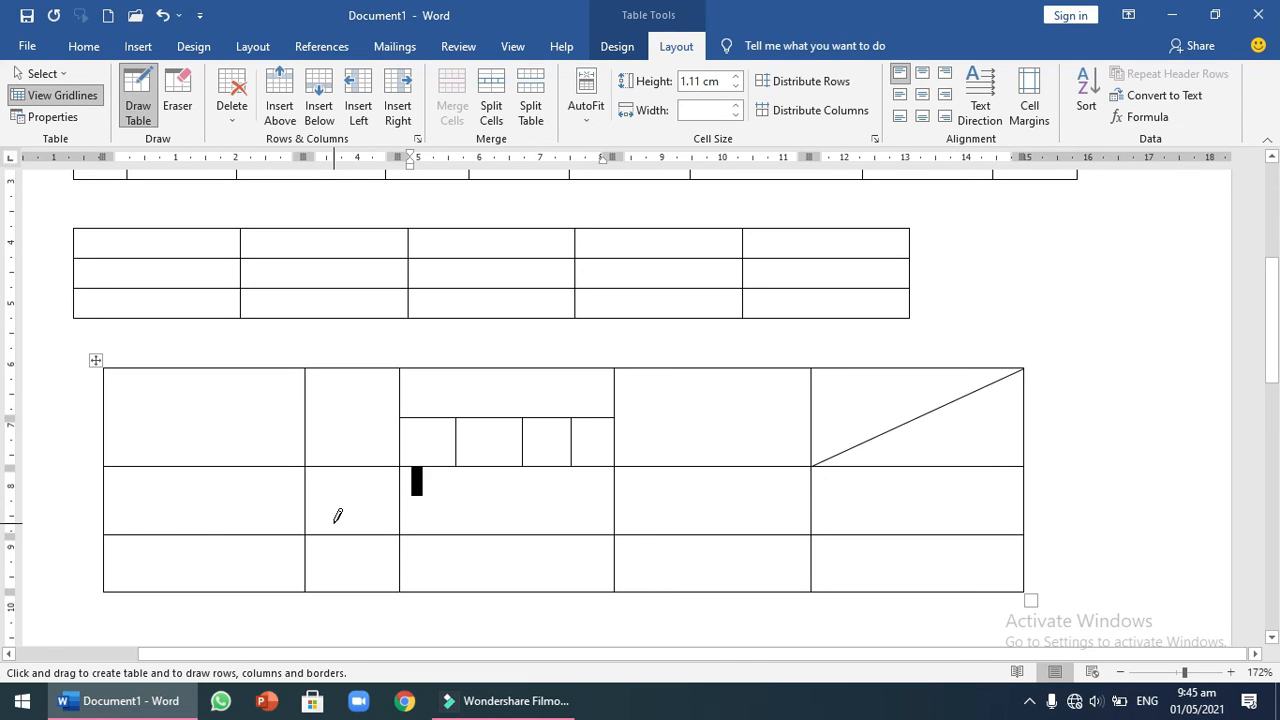
pyautogui.moveTo(107, 488); pyautogui.dragTo(289, 499)
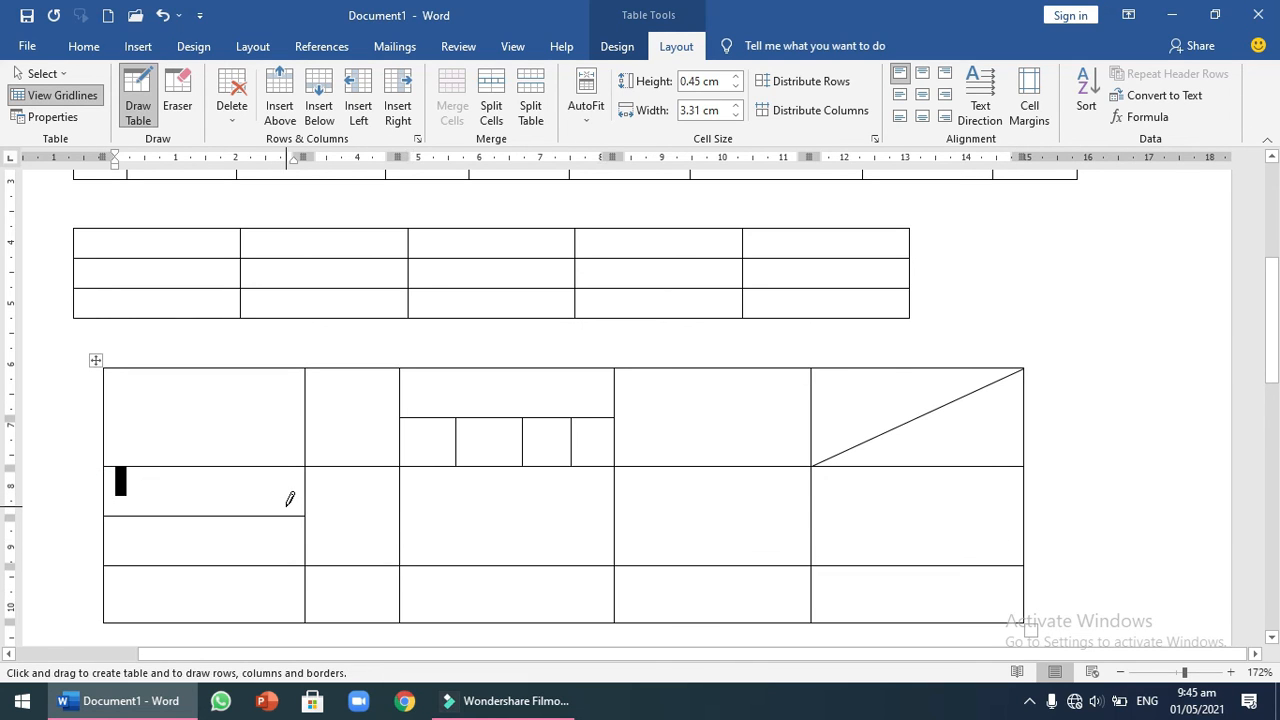